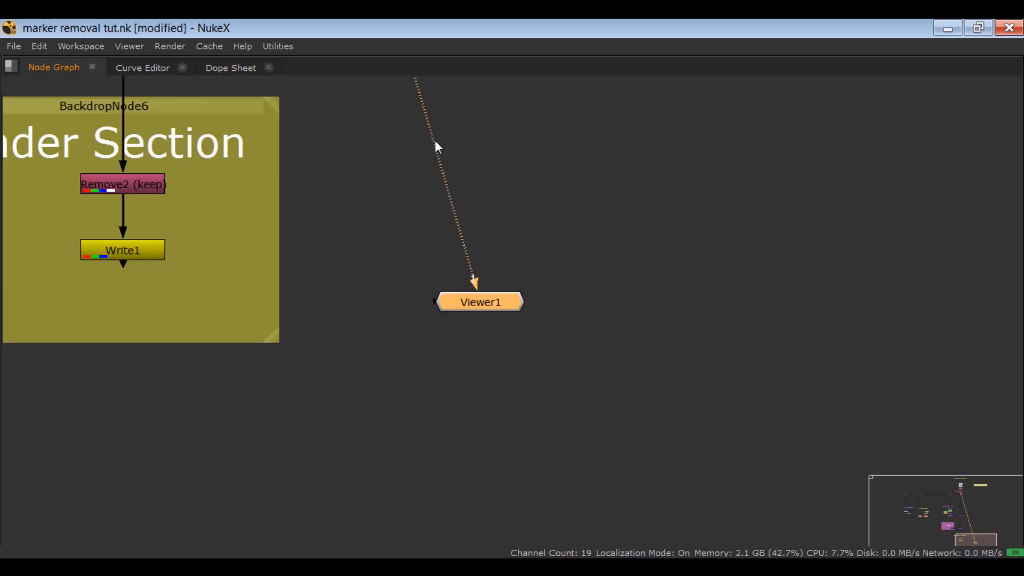
- Connect the Write1 node in the Render Section to the viewer's second input
mouse_move(437, 229)
middle_down()
mouse_move(476, 365)
mouse_move(508, 418)
middle_up()
middle_drag(441, 151, 444, 212)
scroll(437, 211, up, 5)
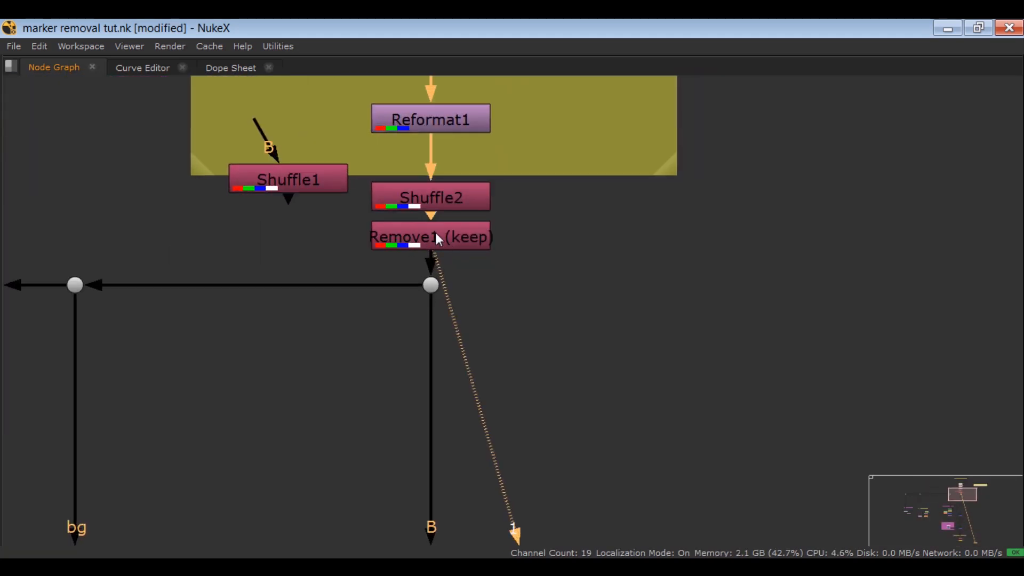
scroll(436, 232, down, 8)
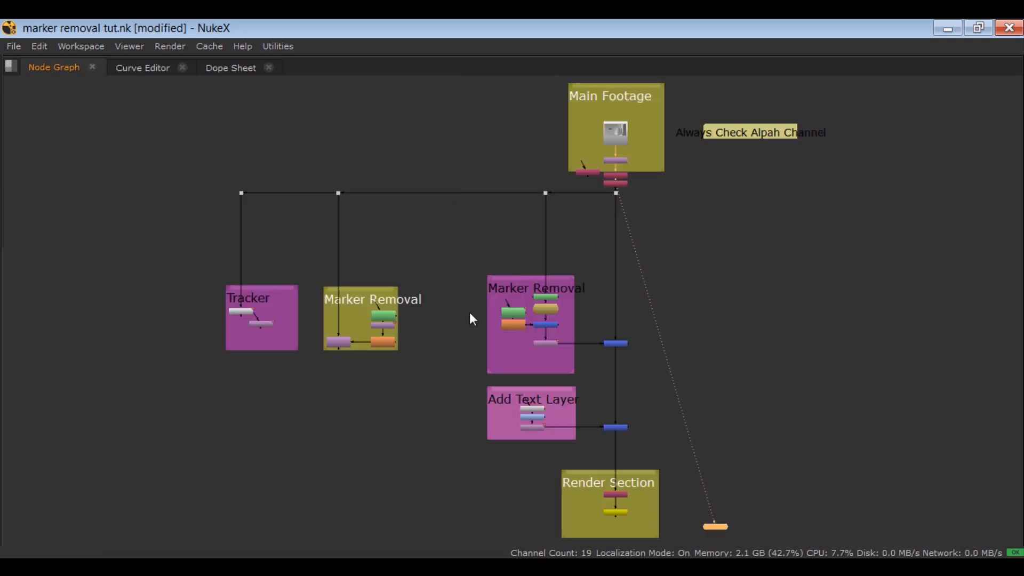
scroll(566, 368, up, 7)
drag(496, 307, 374, 376)
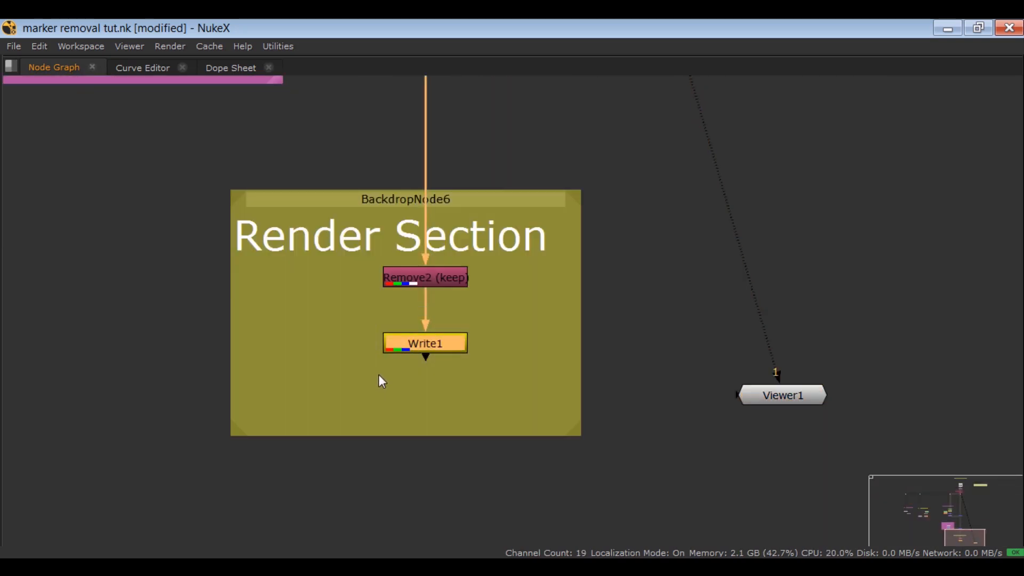
key(2)
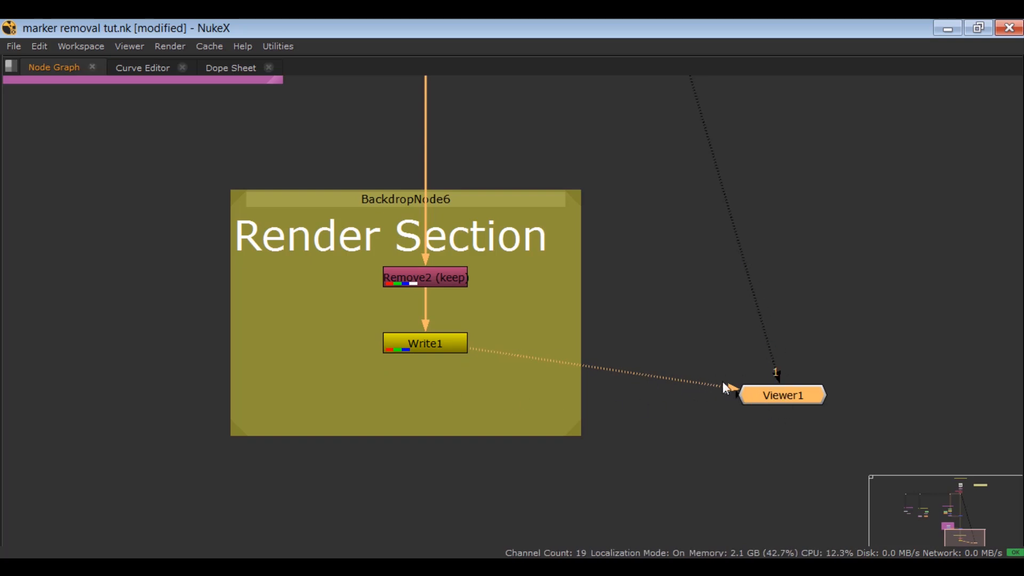
- Compare the original footage with the final composite by switching between viewer inputs 1 and 2
key(space)
scroll(371, 429, down, 3)
middle_drag(370, 434, 311, 458)
key(1)
key(2)
key(1)
key(2)
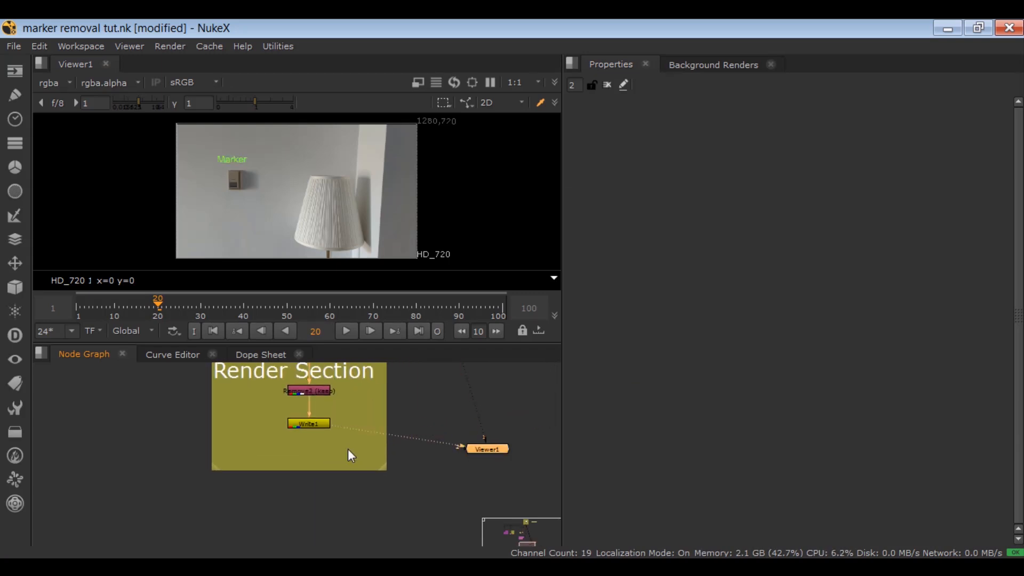
key(space)
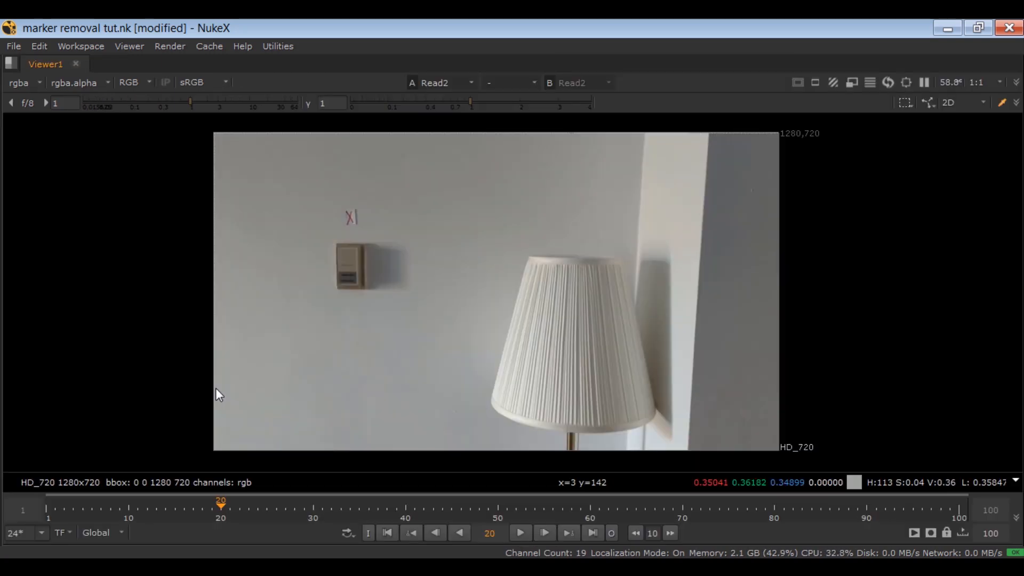
key(1)
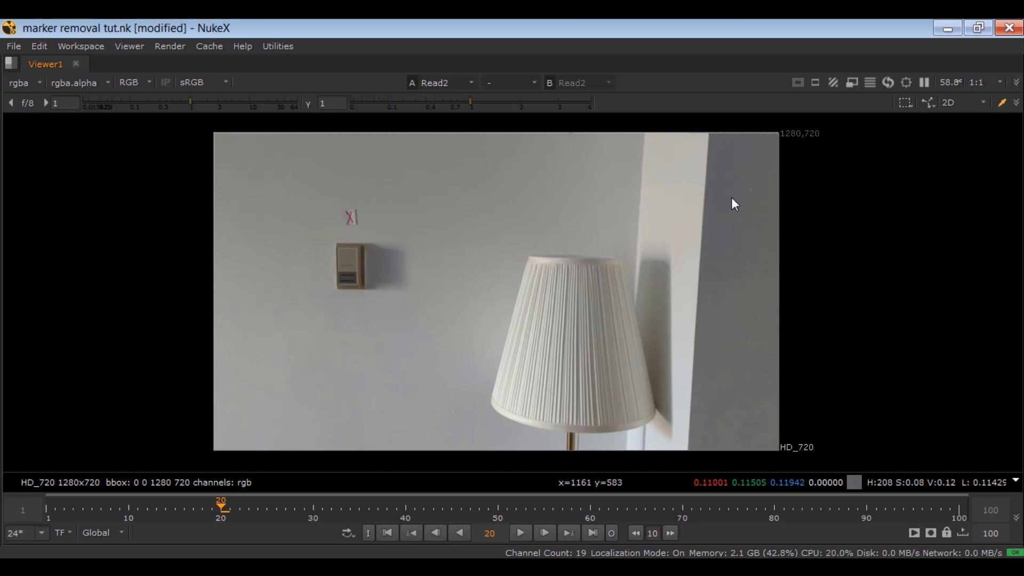
key(1)
key(2)
key(1)
key(2)
key(1)
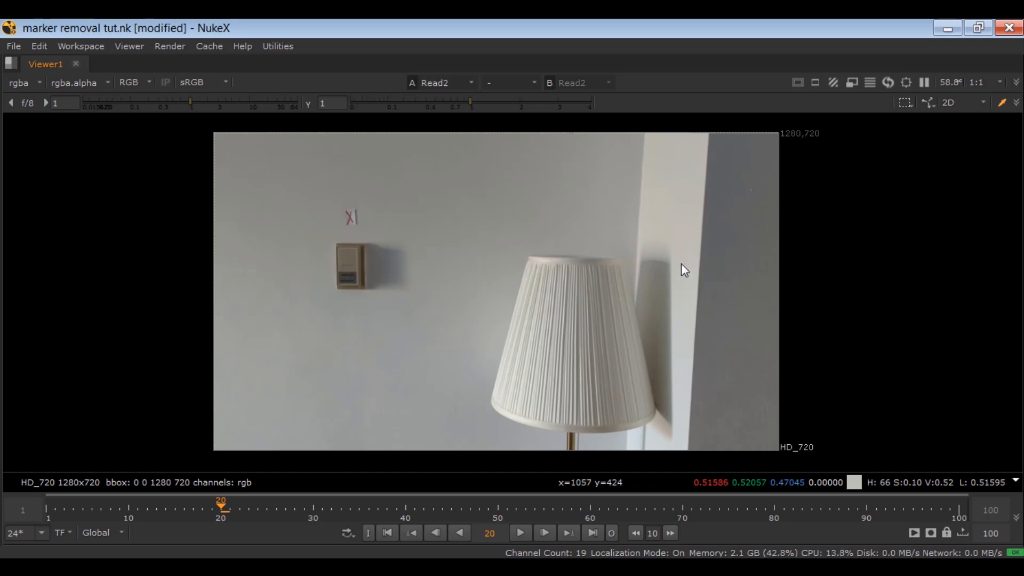
- Examine the red X marker above the wall box up close, comparing the source footage with the Write1 output
scroll(337, 211, up, 5)
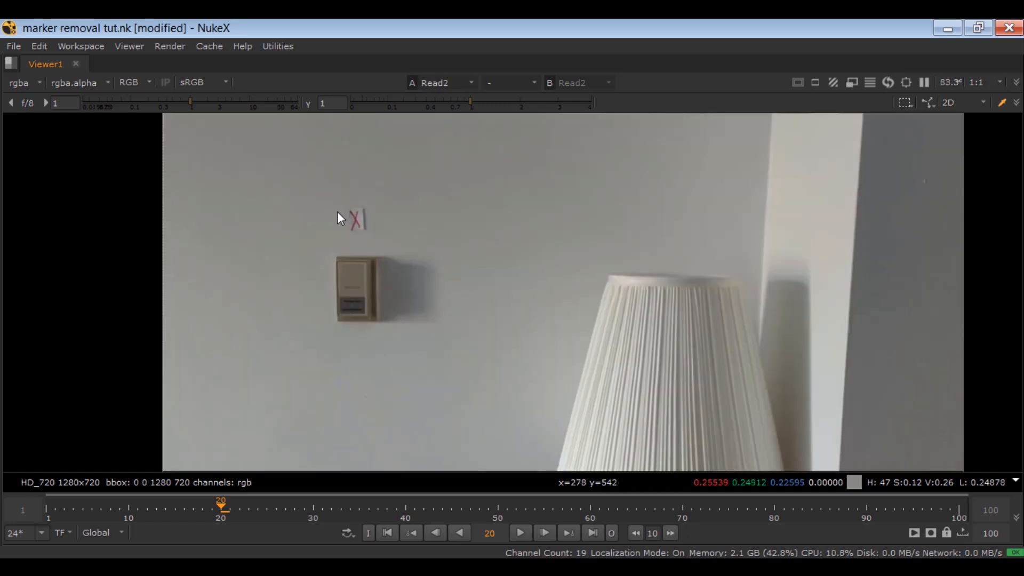
drag(348, 237, 457, 274)
drag(450, 164, 296, 264)
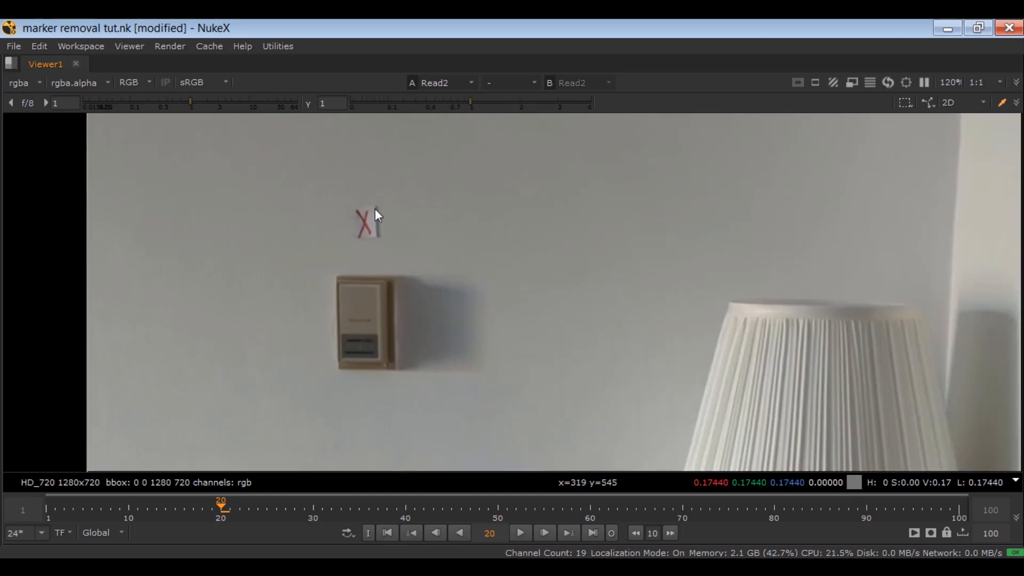
key(2)
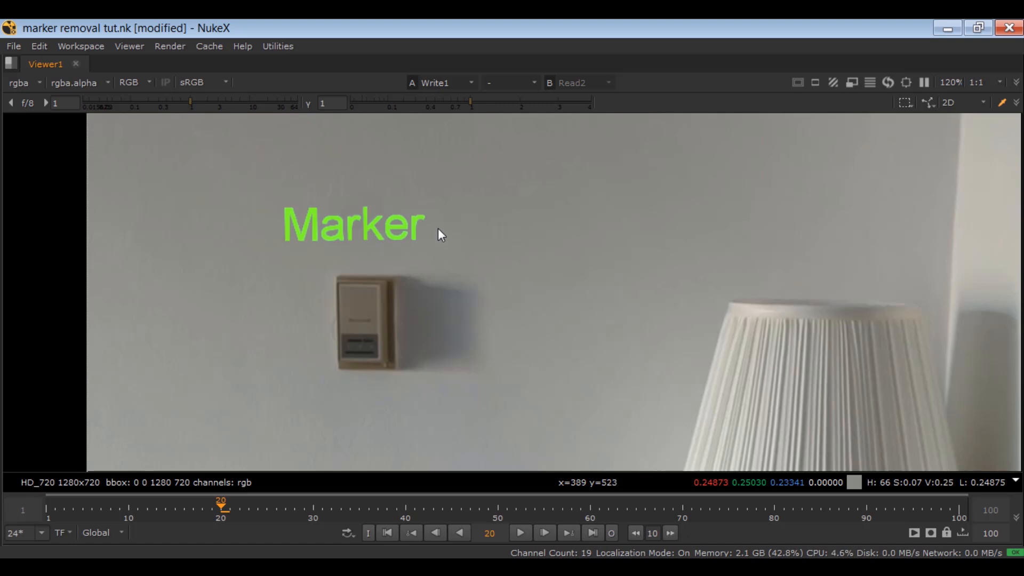
key(1)
key(2)
key(1)
key(2)
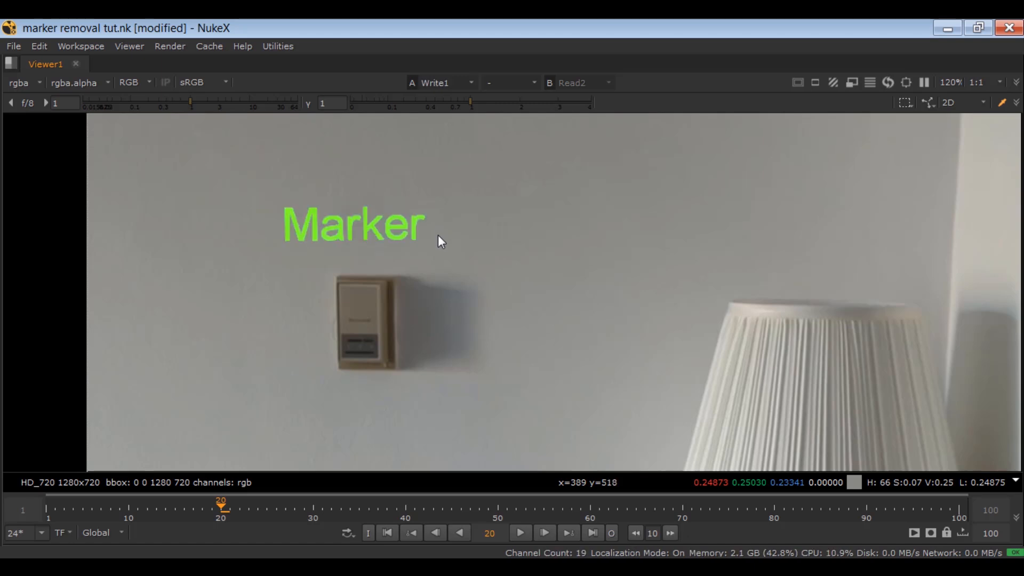
- Scrub through the timeline to check how the green Marker text follows the wall in the composite
click(474, 507)
drag(584, 502, 522, 511)
drag(459, 506, 421, 504)
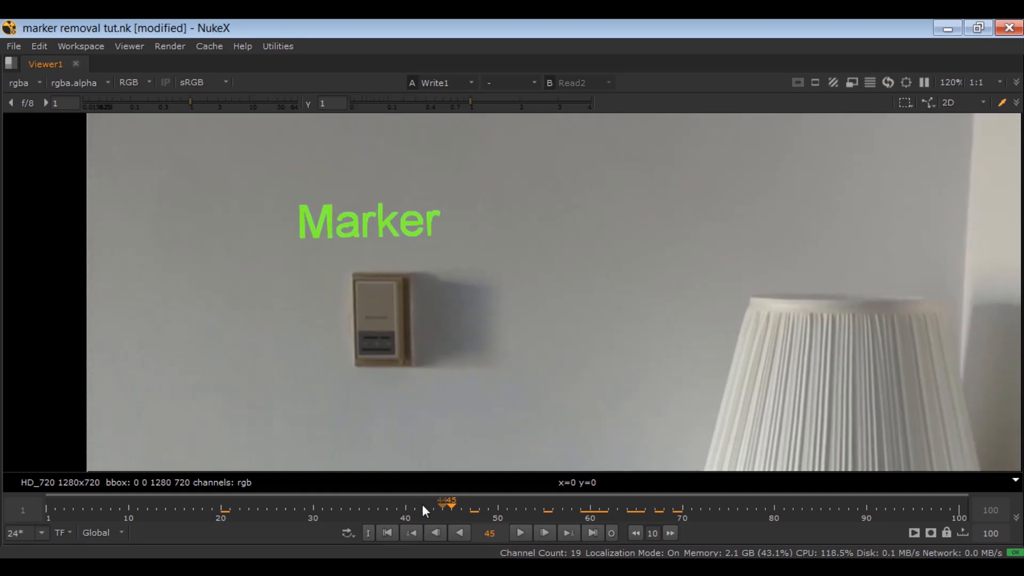
drag(264, 499, 190, 502)
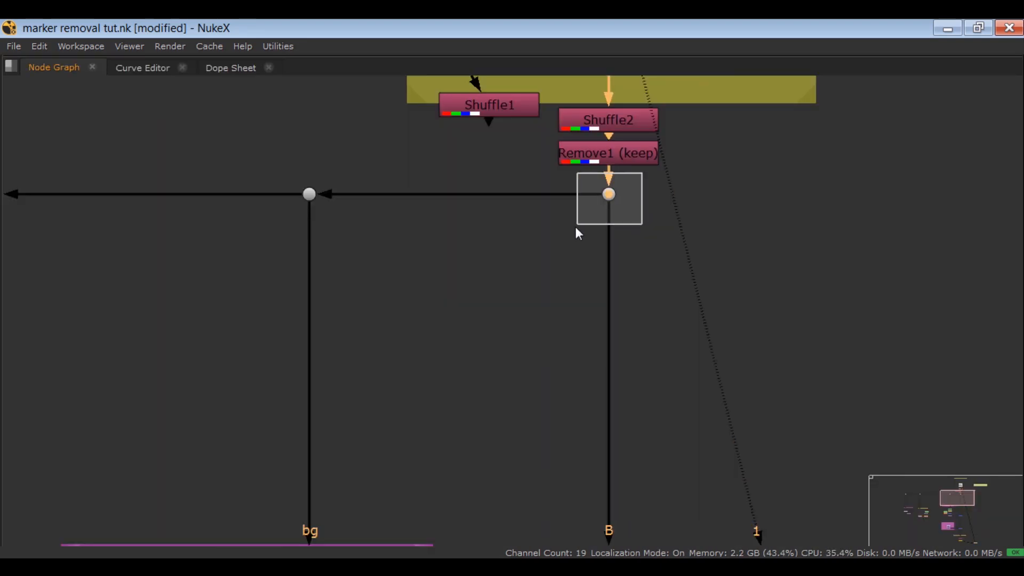
- Examine the node tree, tracing how the Marker Removal and Add Text Layer branches connect to the main footage pipe
scroll(512, 233, down, 8)
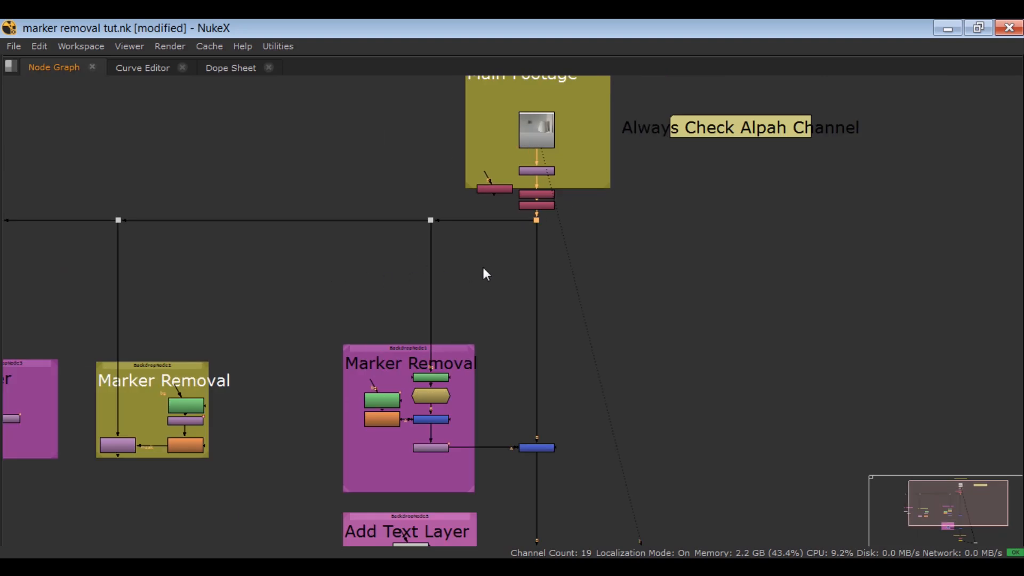
middle_drag(485, 273, 792, 260)
scroll(408, 209, down, 5)
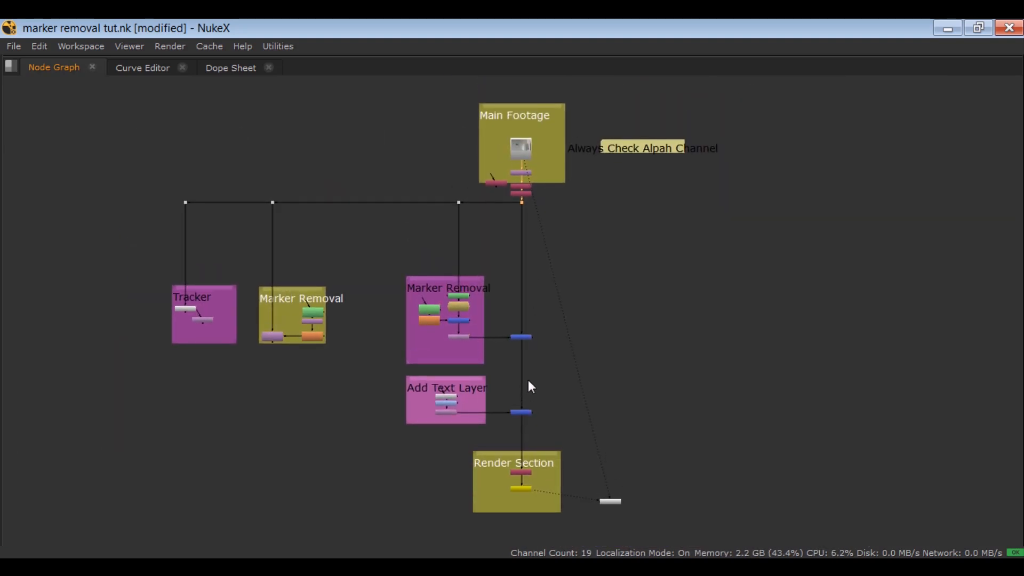
scroll(520, 195, up, 4)
scroll(486, 214, down, 2)
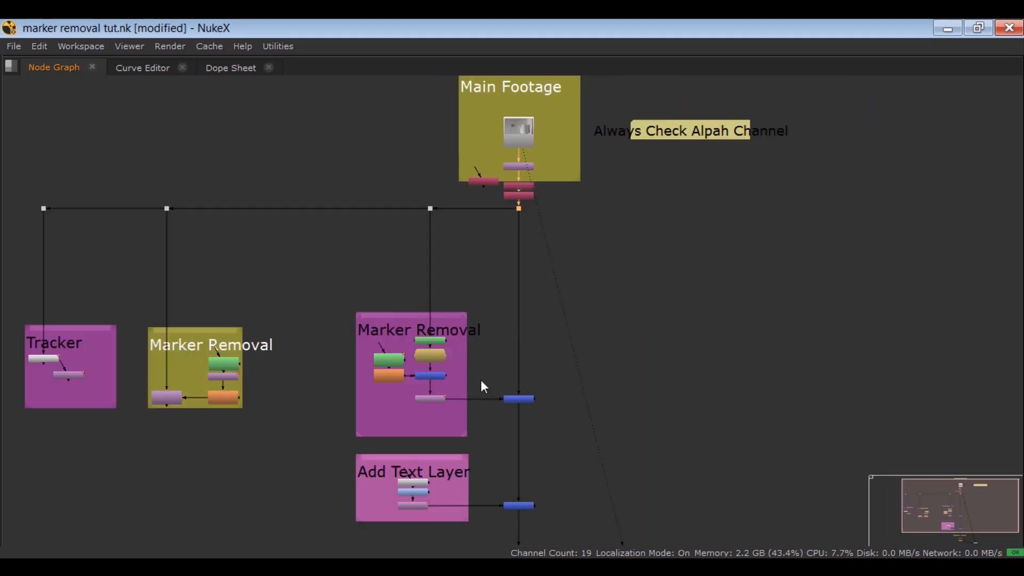
click(520, 398)
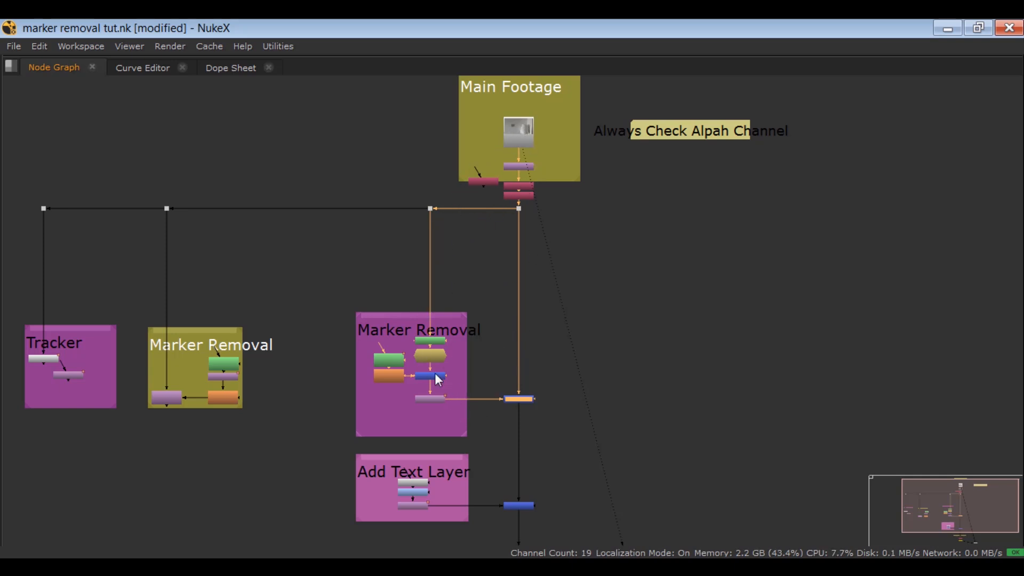
drag(182, 195, 157, 223)
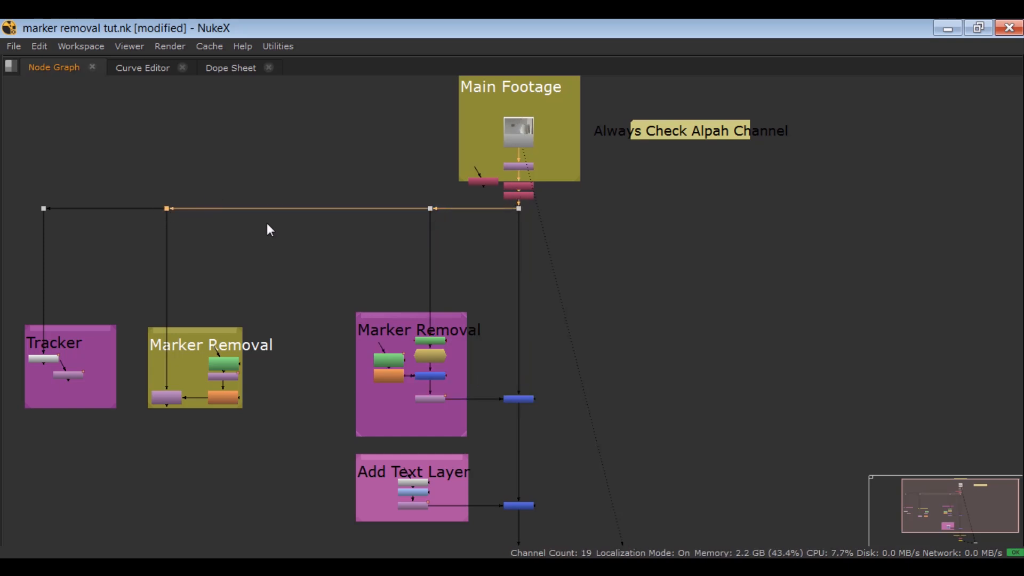
drag(118, 378, 194, 417)
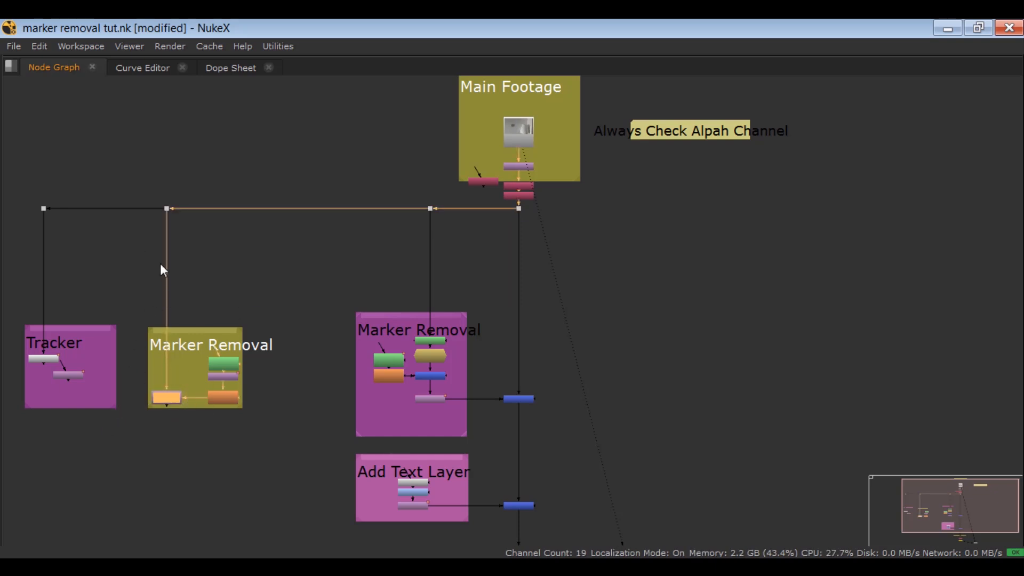
drag(553, 486, 484, 533)
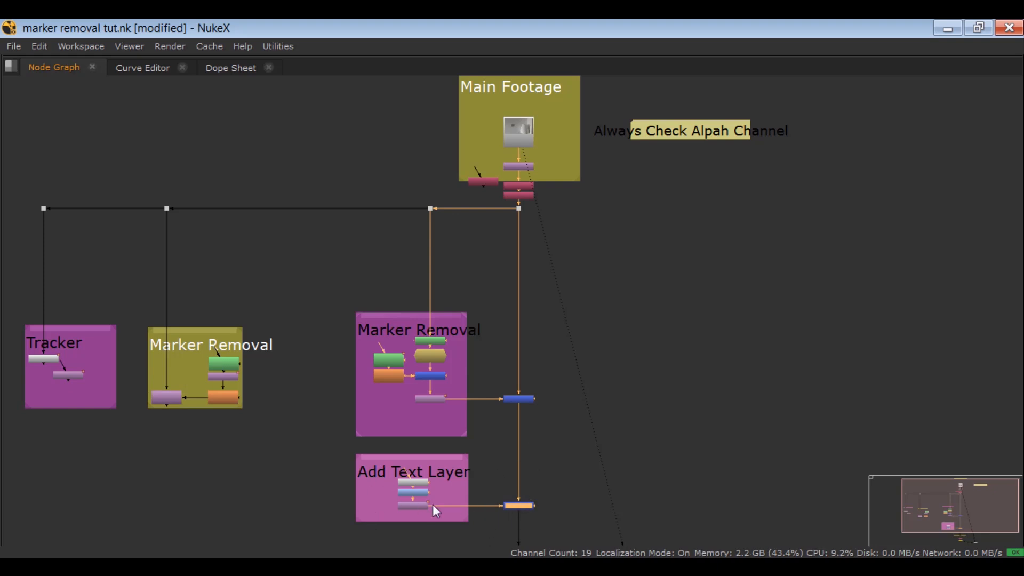
drag(566, 481, 489, 525)
- Open the Tracker1 node's properties in the Tracker backdrop with the marker area in view
middle_drag(20, 358, 157, 379)
scroll(158, 380, up, 6)
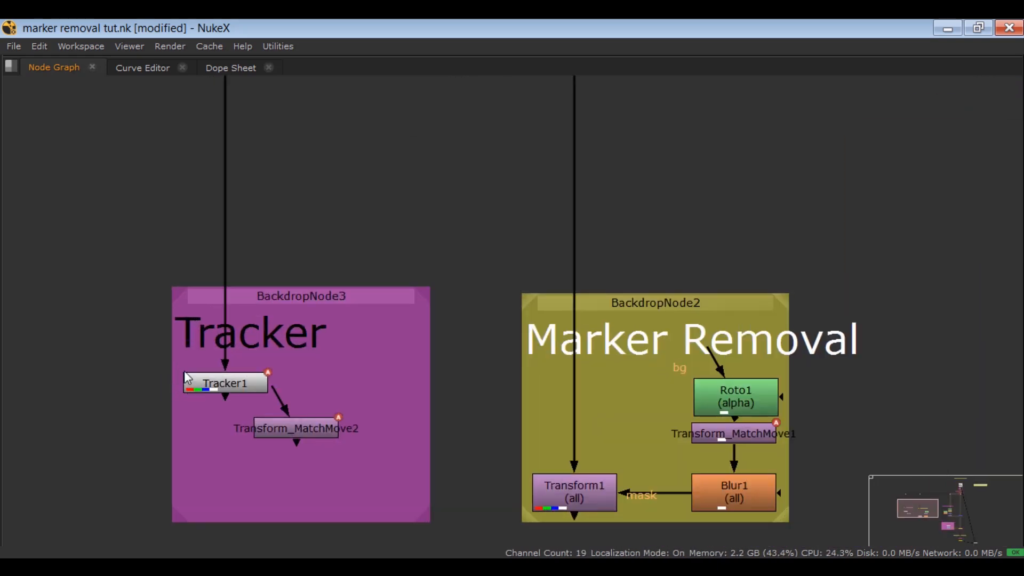
middle_drag(152, 337, 137, 274)
key(space)
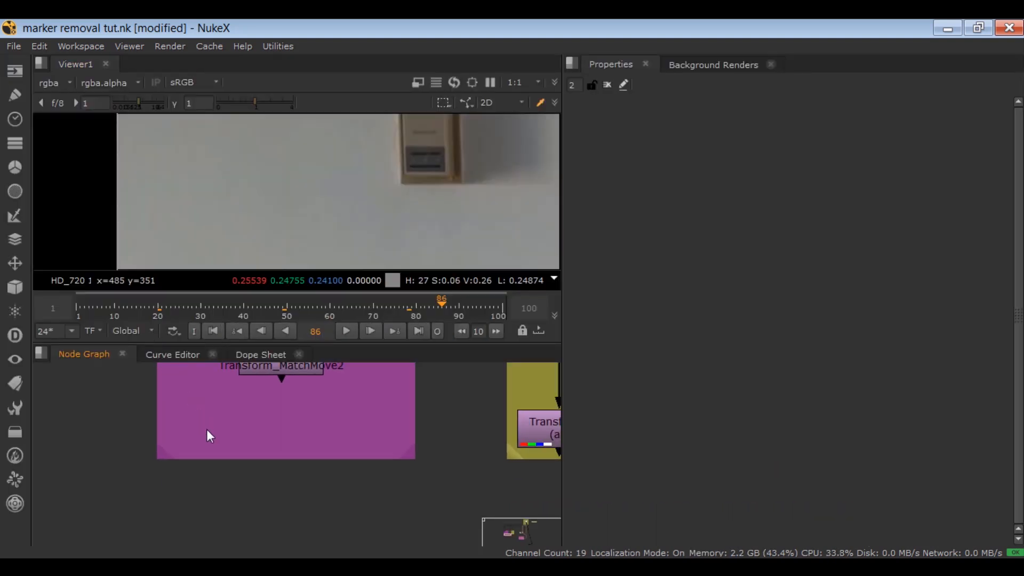
scroll(206, 428, down, 2)
middle_drag(201, 460, 184, 504)
scroll(161, 435, up, 3)
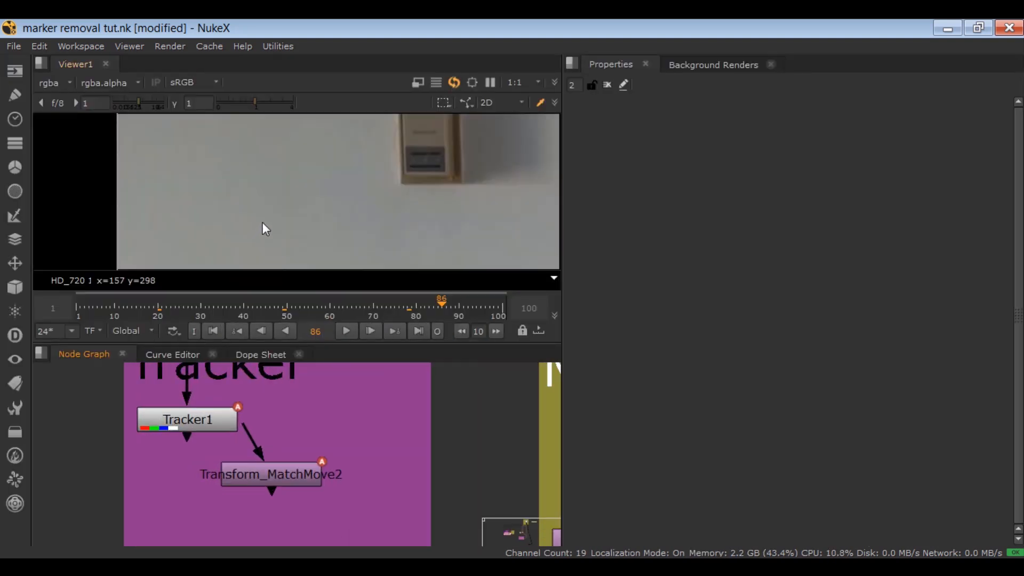
scroll(321, 168, down, 3)
middle_drag(322, 169, 222, 218)
double_click(177, 412)
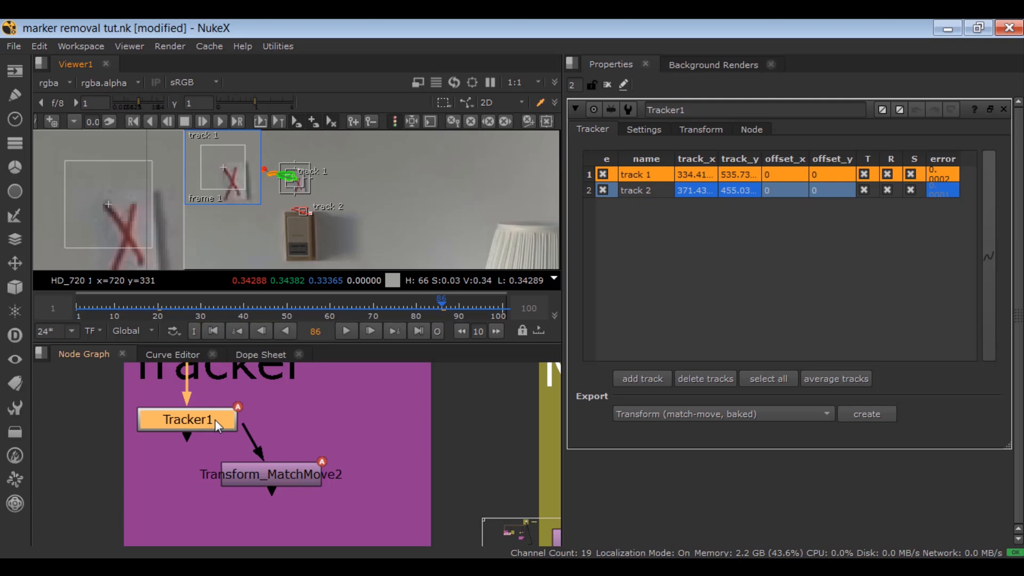
- Inspect the motion paths of track 1 and track 2 up close and scrub the timeline to check them
scroll(285, 177, up, 10)
scroll(382, 186, down, 4)
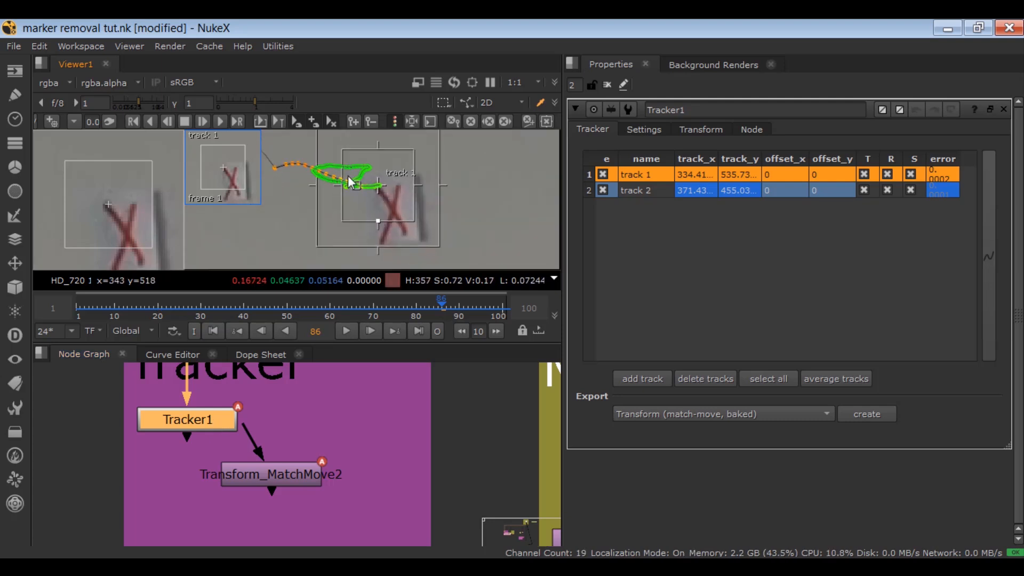
middle_drag(378, 205, 314, 128)
click(643, 189)
middle_drag(352, 250, 347, 188)
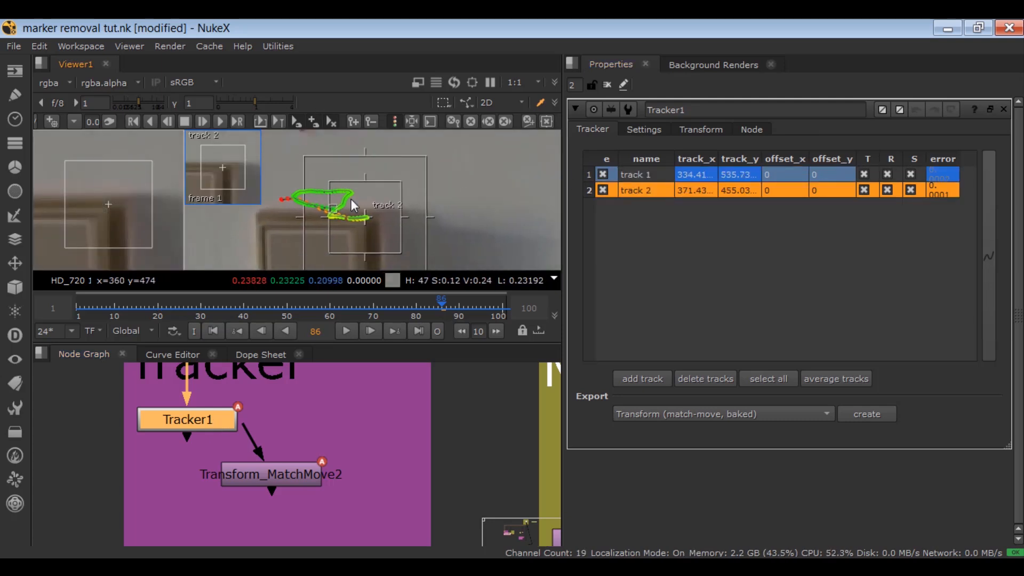
scroll(373, 178, up, 4)
scroll(373, 176, down, 8)
drag(384, 306, 191, 306)
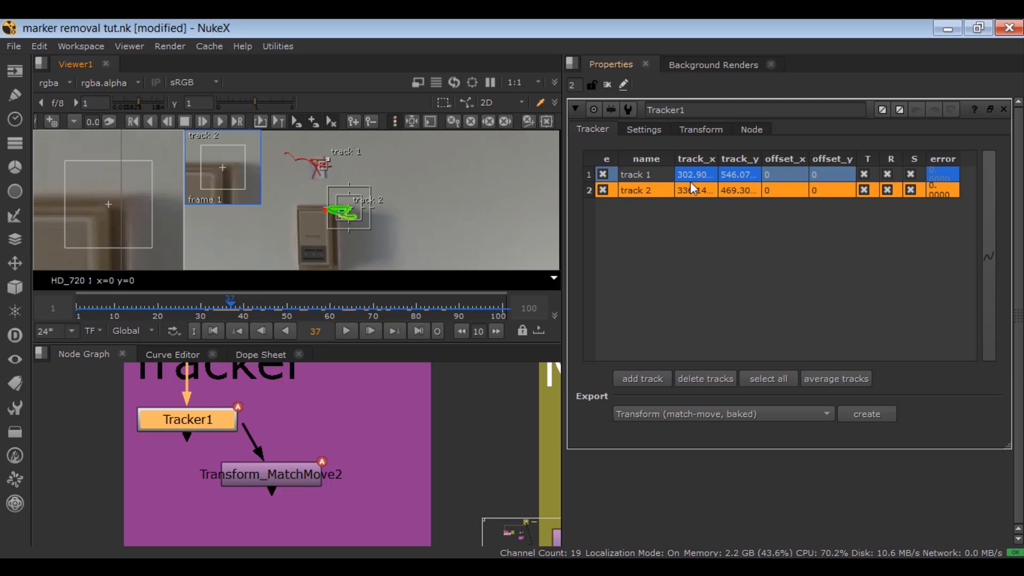
click(403, 300)
drag(430, 301, 236, 303)
drag(167, 308, 166, 307)
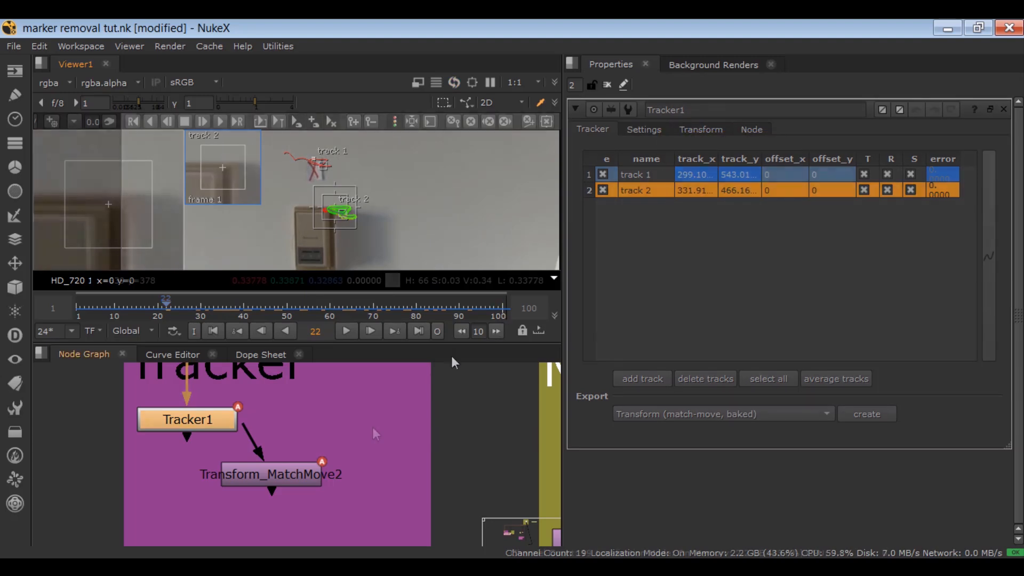
- Add a new Tracker node beside Tracker1 inside the Tracker backdrop
click(372, 426)
key(Tab)
text(tra)
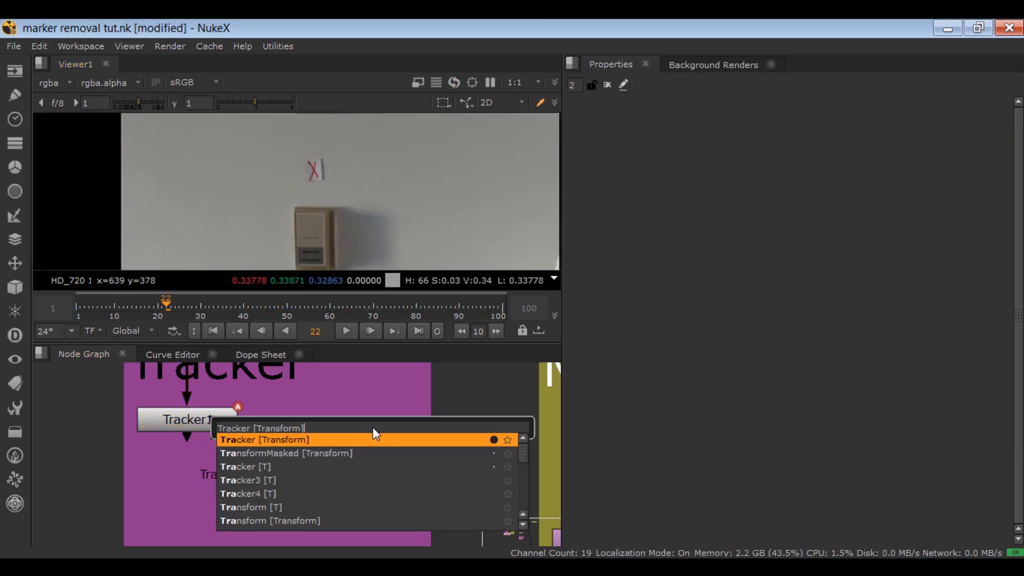
key(Return)
scroll(289, 424, down, 2)
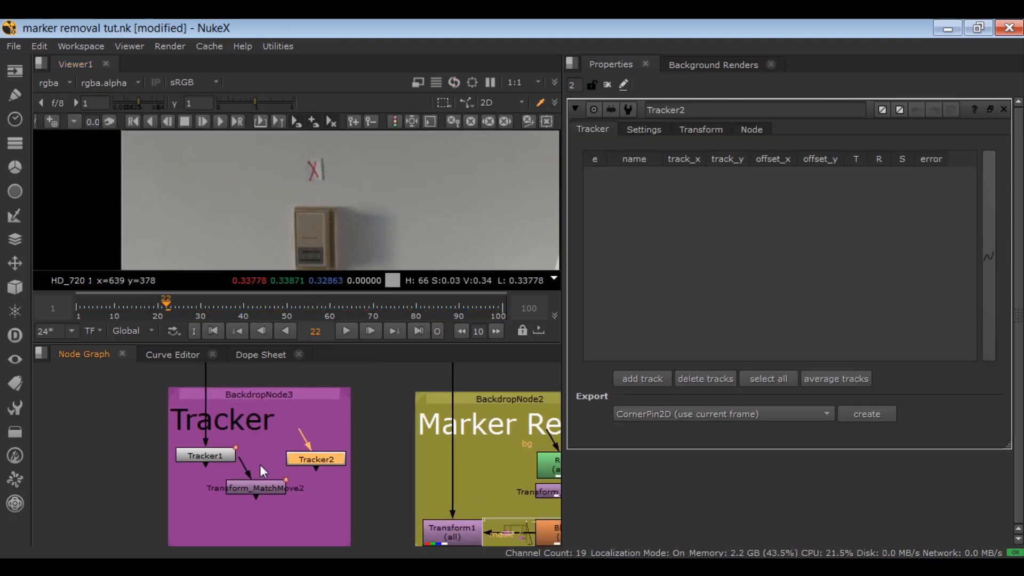
- Connect the new Tracker node's input to the main footage pipe
key(space)
drag(291, 426, 199, 165)
key(space)
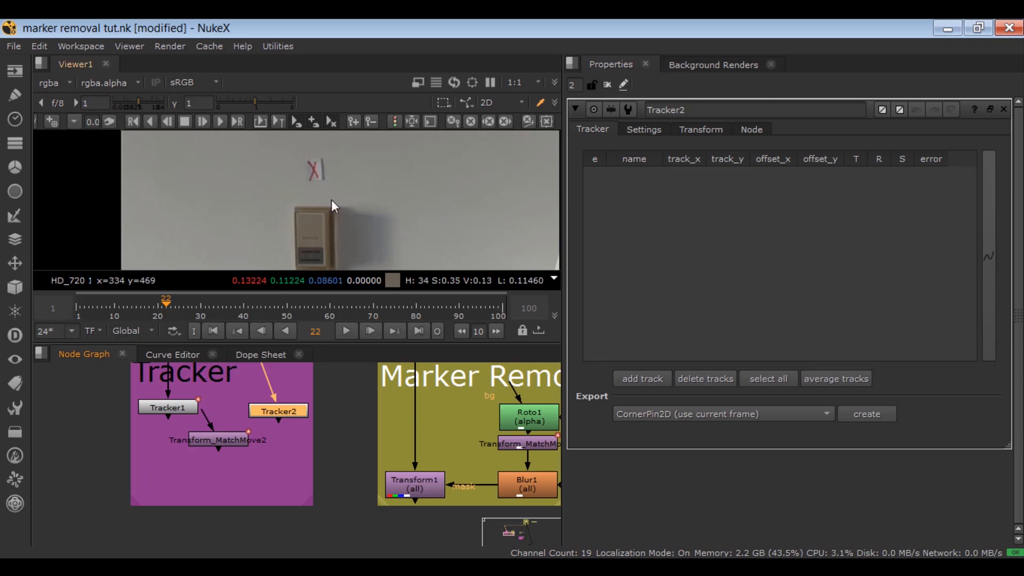
- Play and scrub the original footage to review the marker's movement, and return to frame 1
scroll(323, 203, up, 2)
scroll(228, 211, down, 2)
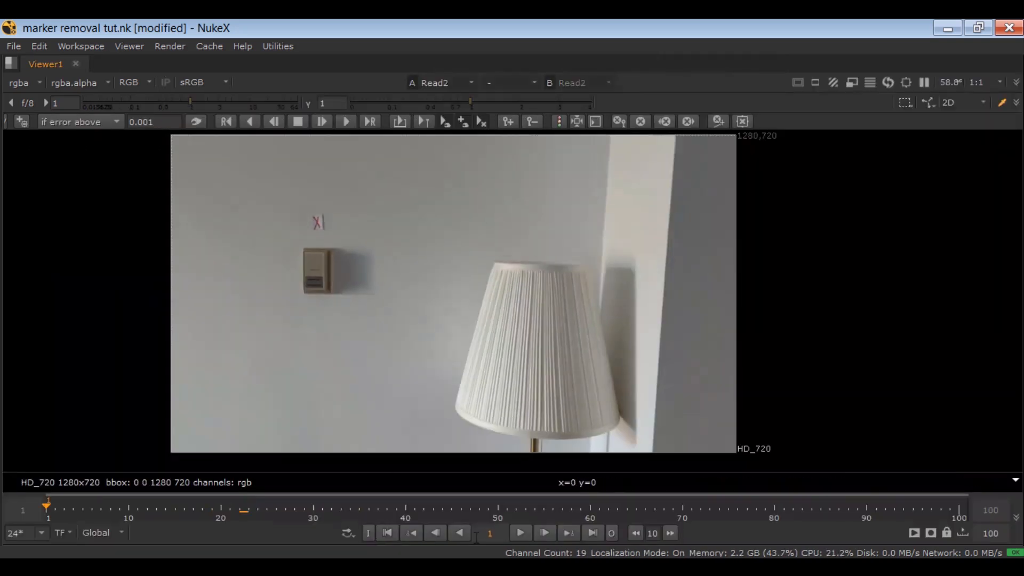
key(l)
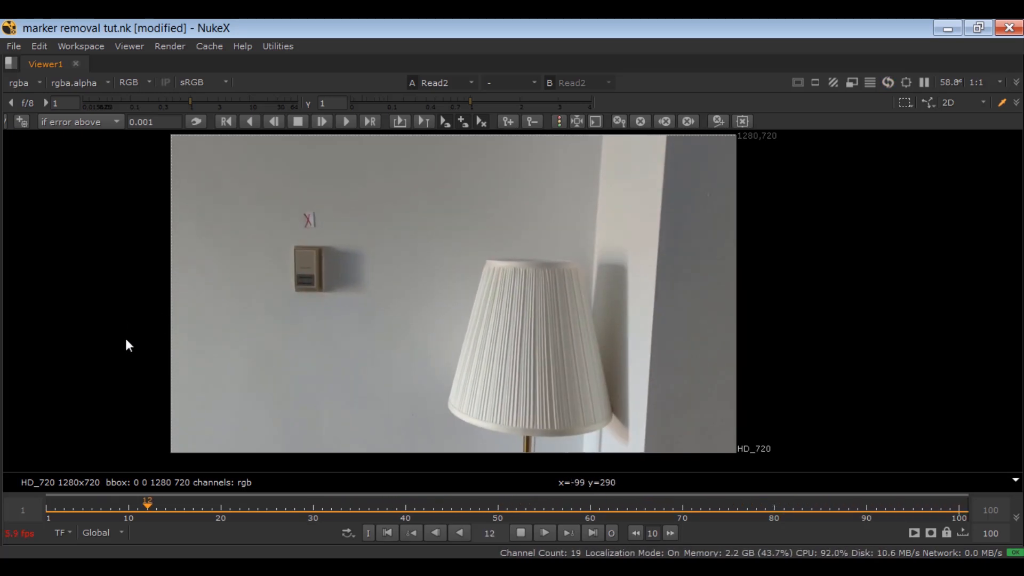
click(520, 532)
click(507, 505)
drag(508, 504, 446, 516)
click(385, 533)
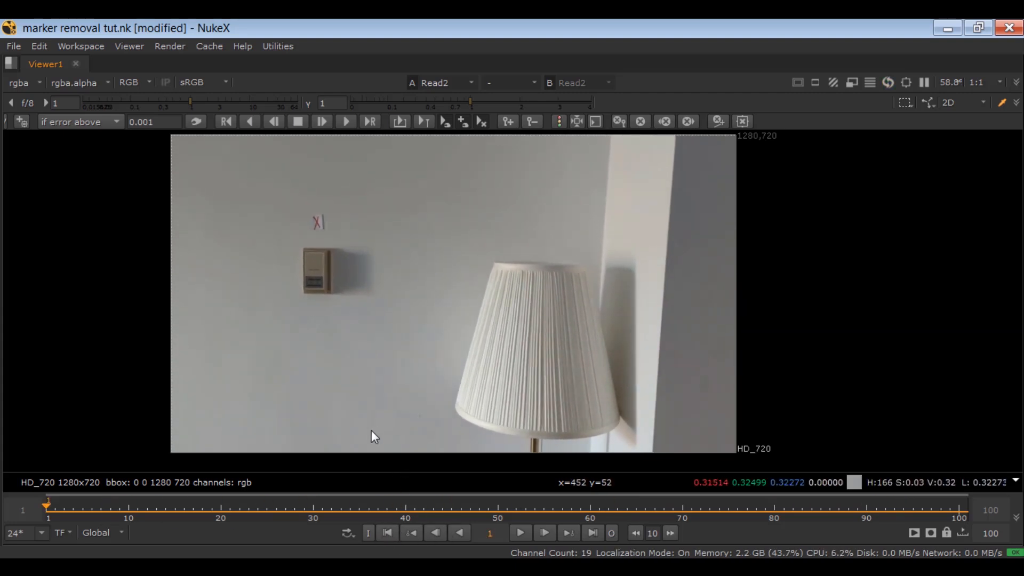
- Restore the full workspace layout and add a new track to Tracker2
key(space)
scroll(236, 447, down, 2)
middle_drag(245, 451, 271, 491)
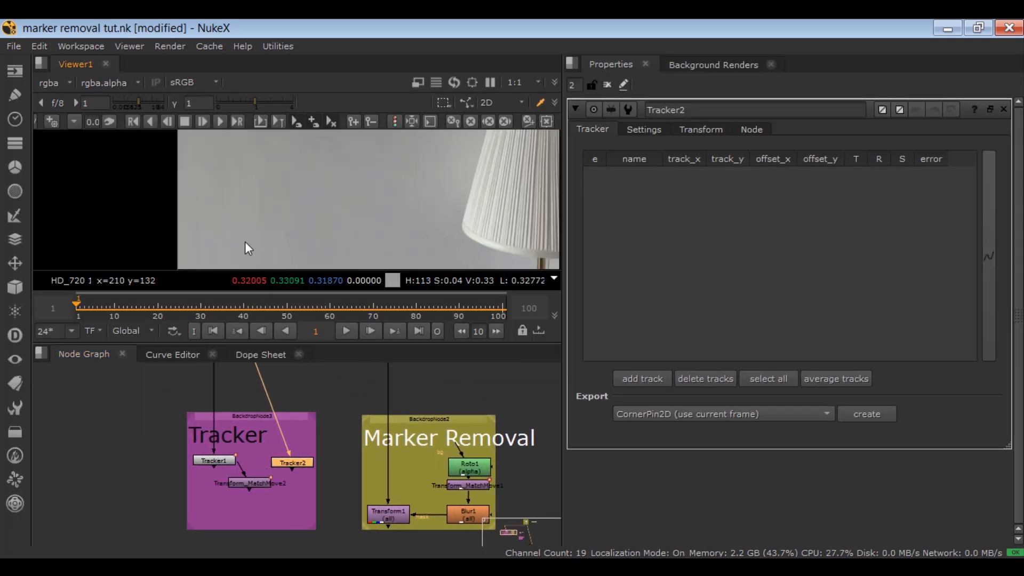
click(646, 376)
middle_drag(238, 149, 350, 179)
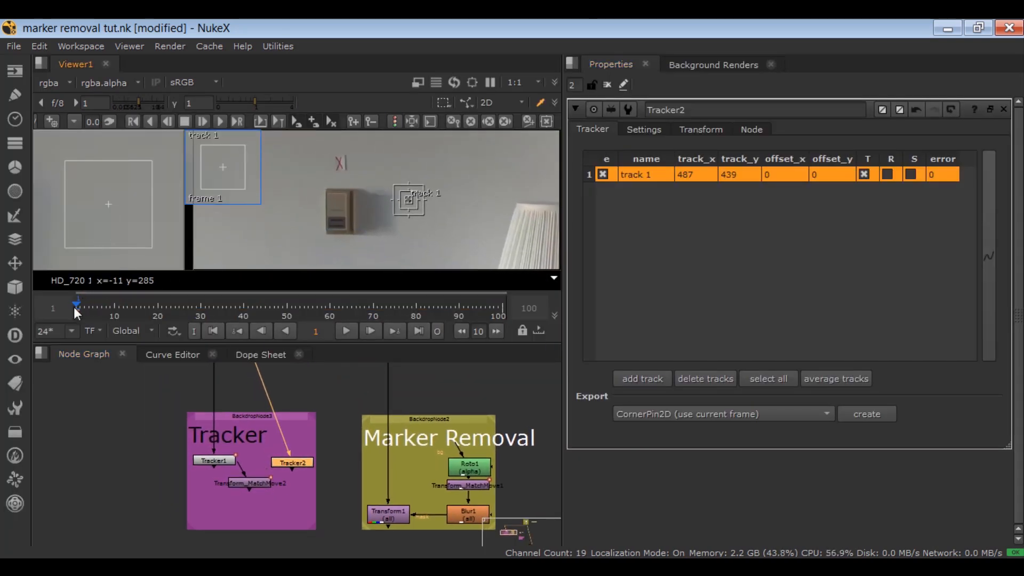
- Place track 1 on the lower right corner of the wall marker's paper, at about x 336, y 510.6
scroll(405, 196, up, 3)
drag(454, 235, 293, 156)
scroll(294, 156, up, 5)
middle_drag(304, 172, 344, 219)
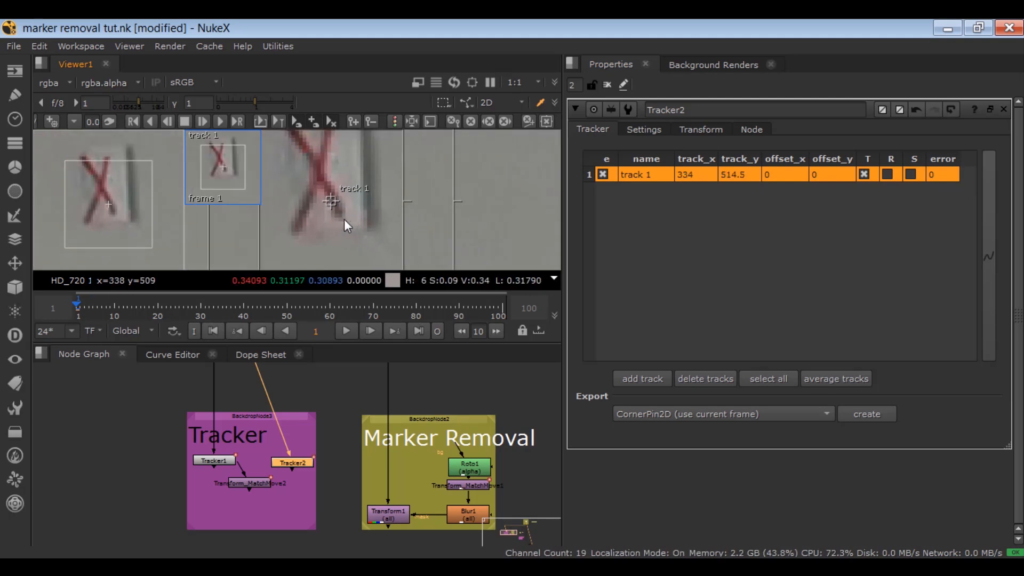
drag(333, 202, 338, 213)
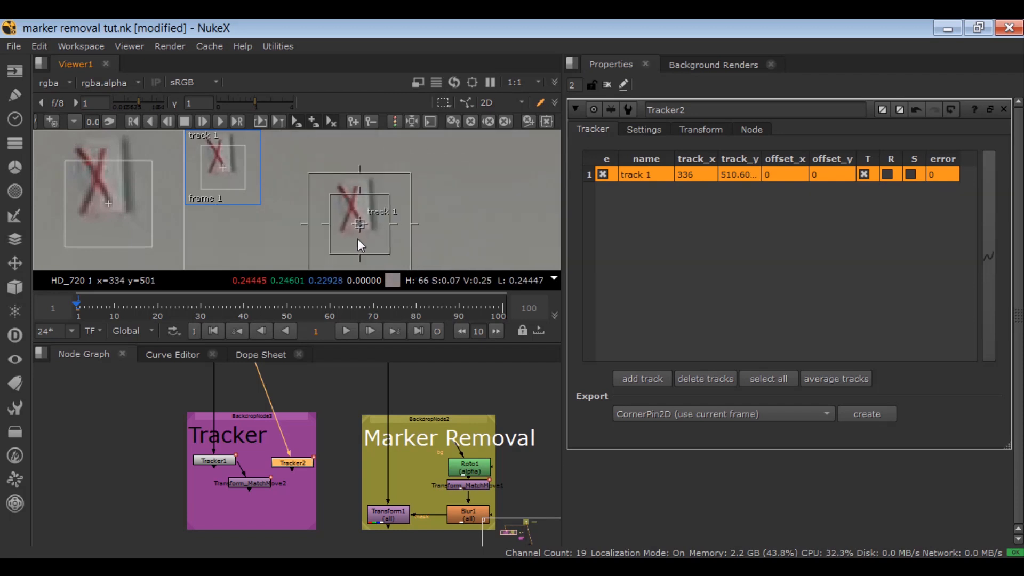
- Track the marker forward through the whole clip and colour the track path by error
click(221, 123)
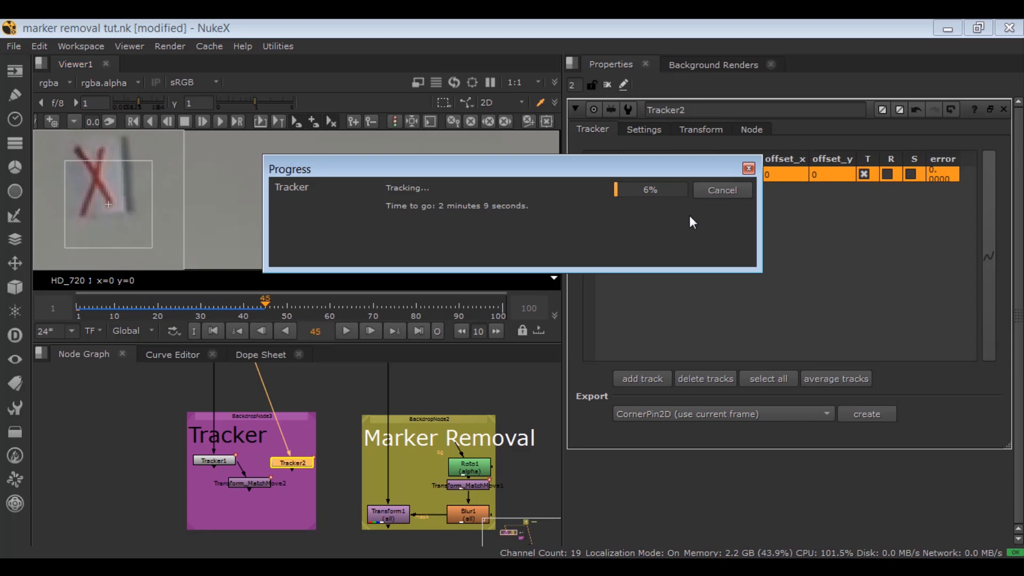
drag(594, 167, 725, 380)
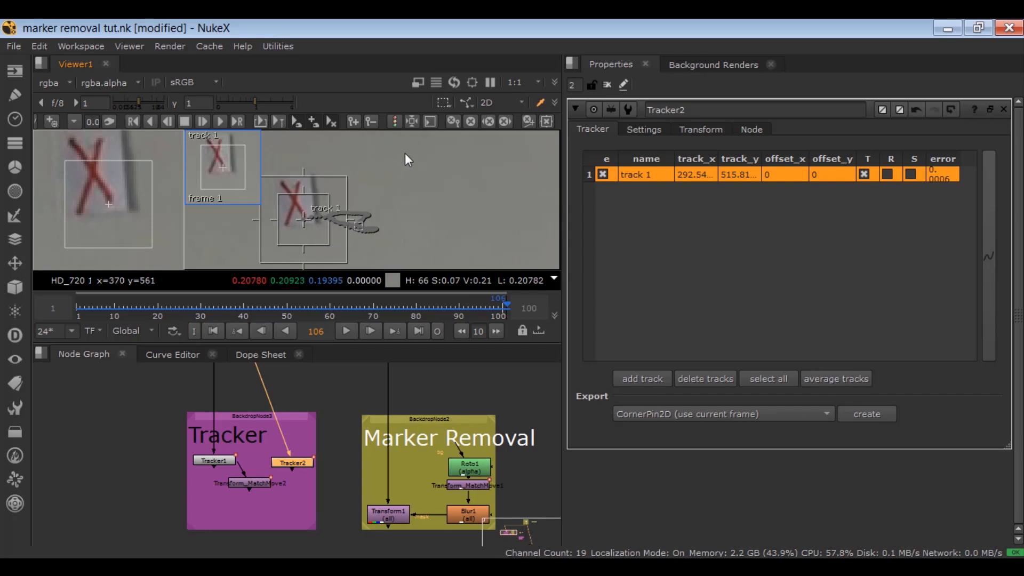
click(395, 122)
- Inspect the error-coloured track path up close, scrub the timeline to check it, and return to frame 1
click(475, 305)
scroll(327, 232, up, 4)
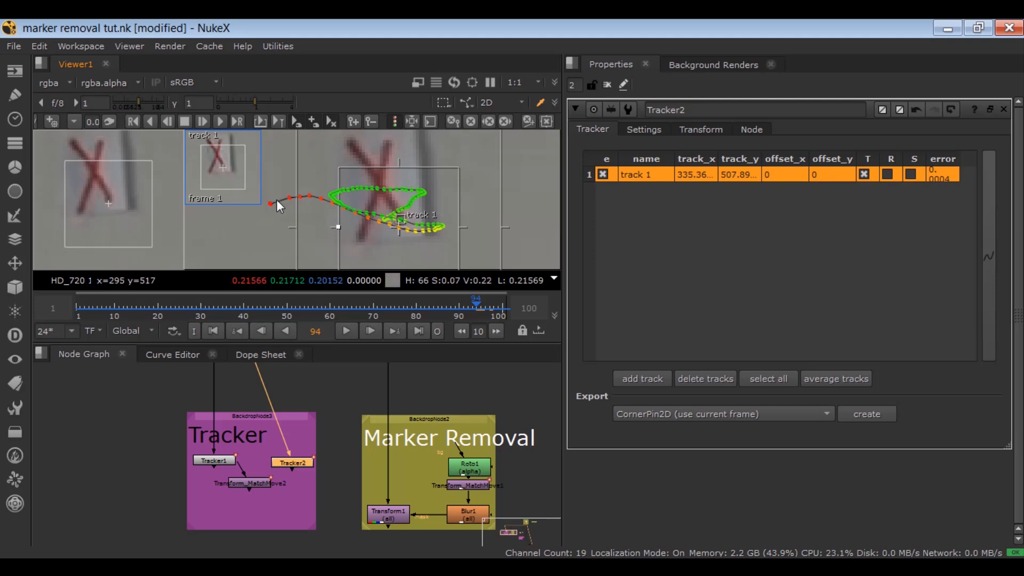
drag(462, 302, 433, 308)
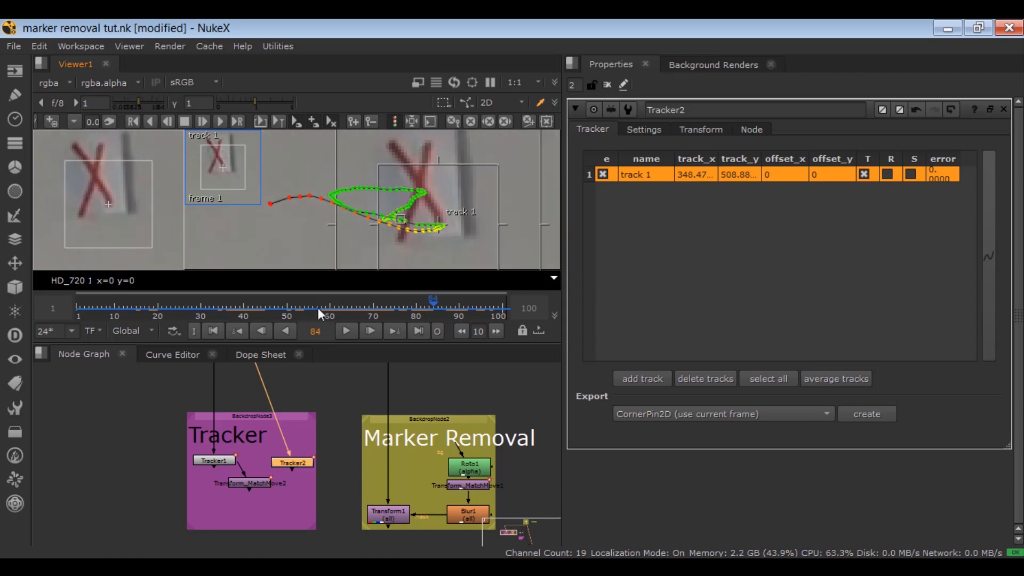
drag(317, 308, 271, 311)
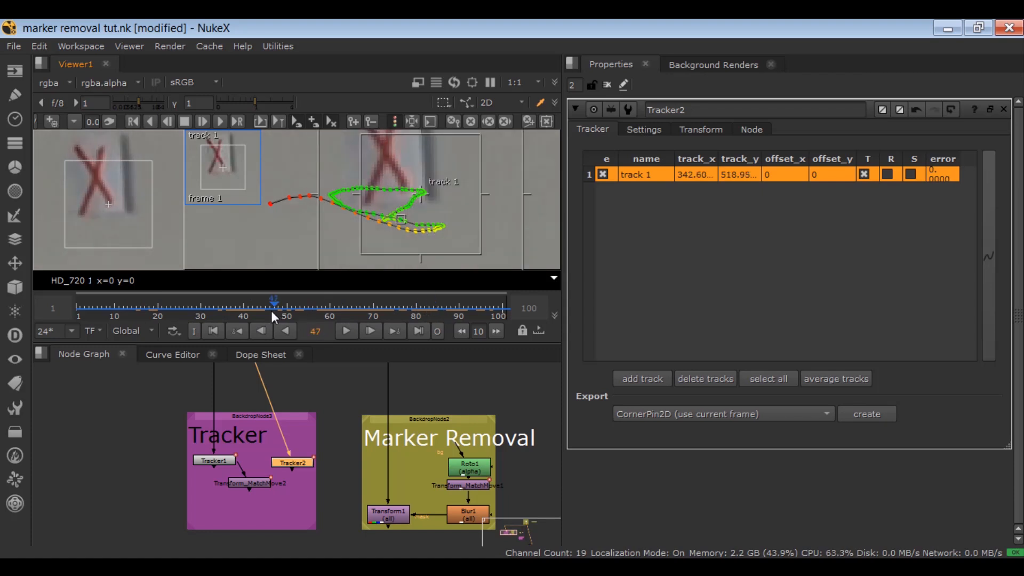
click(212, 331)
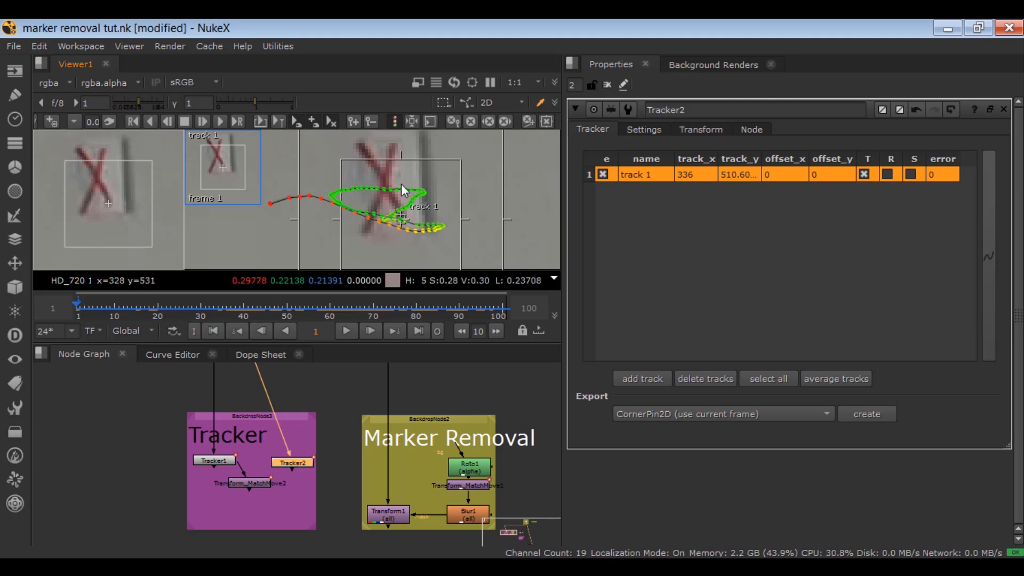
- Export Tracker2's track as a Transform (match-move, baked) node and place it just below Tracker2
click(692, 130)
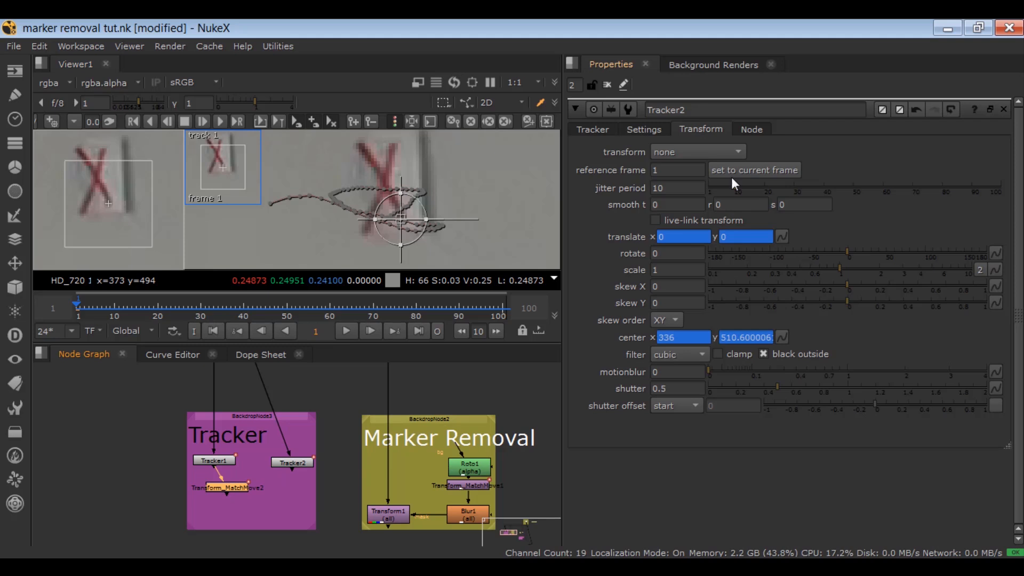
click(589, 130)
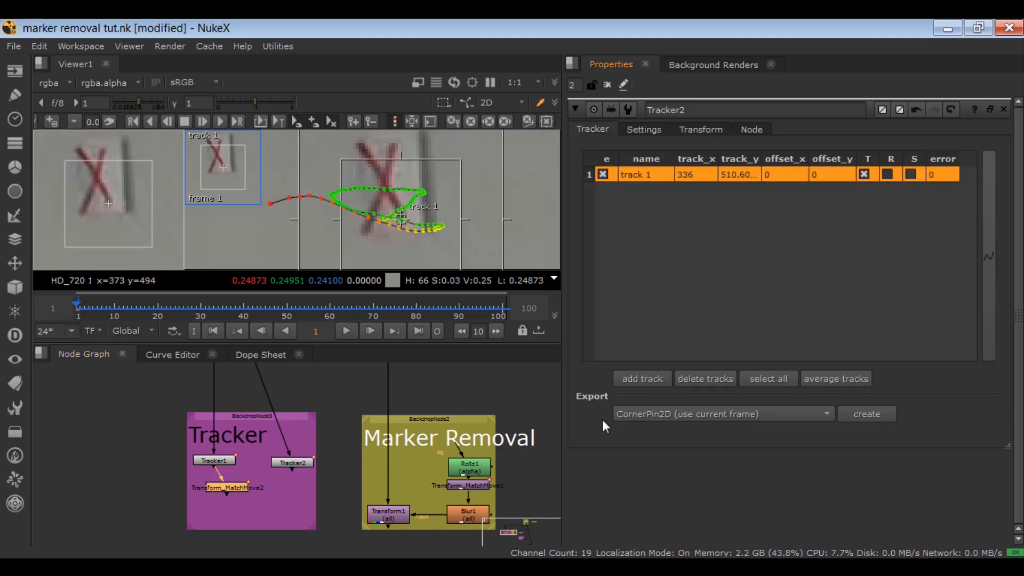
click(635, 415)
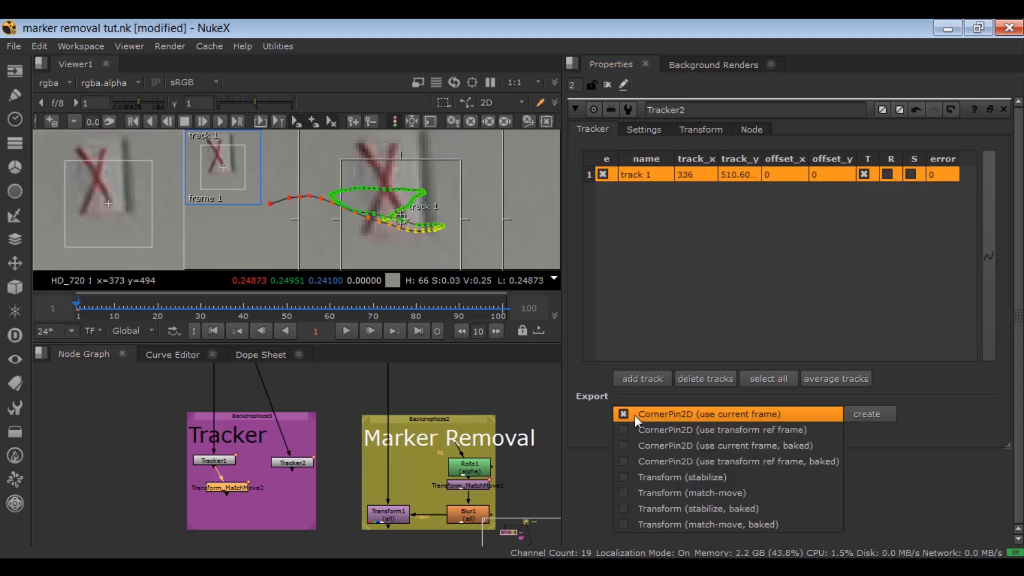
click(693, 523)
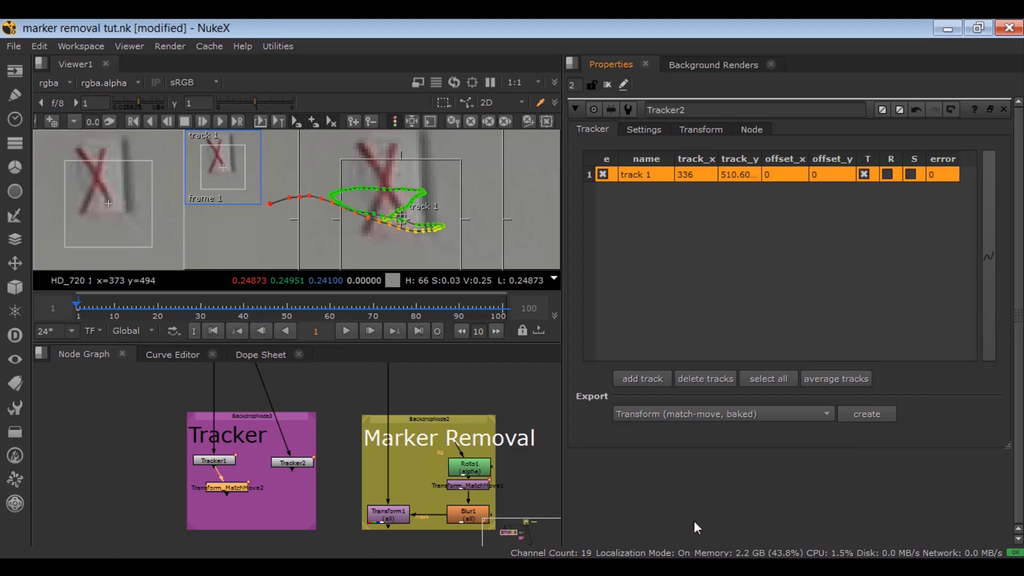
click(850, 414)
drag(353, 485, 308, 494)
scroll(305, 493, up, 5)
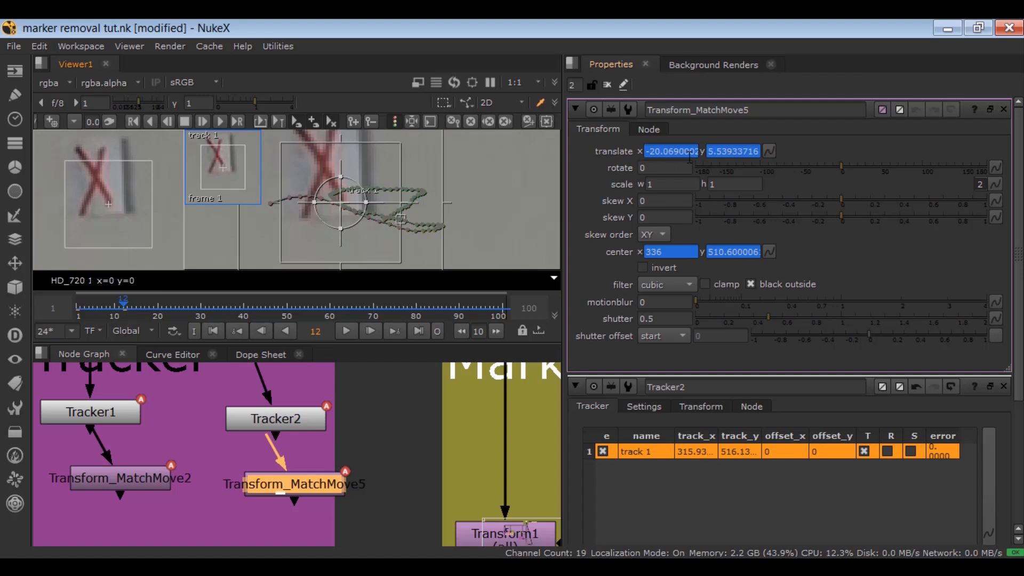
- Scrub the timeline to check the baked match-move's animated translate values, and return to frame 1
drag(190, 303, 296, 312)
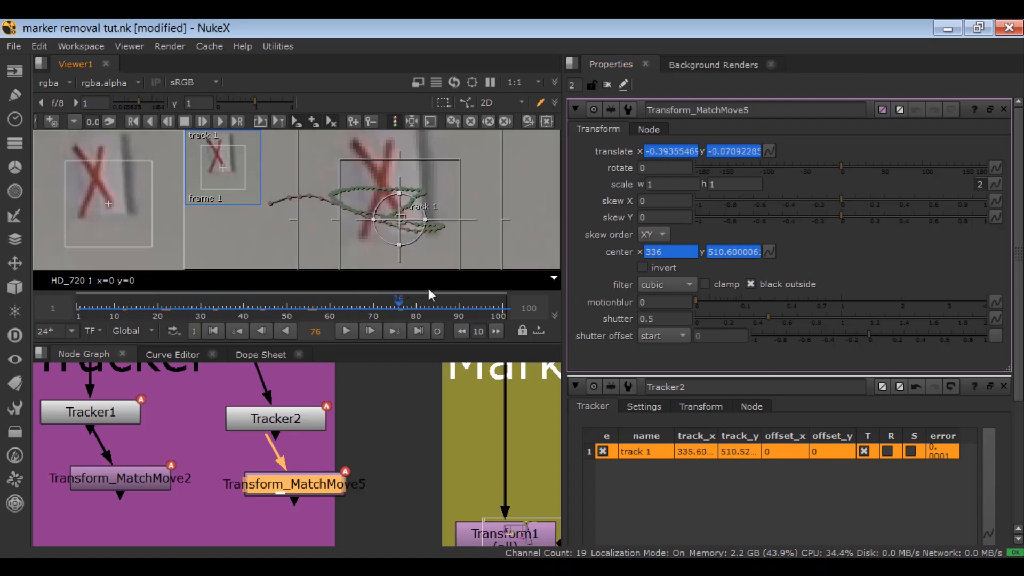
click(318, 299)
drag(315, 299, 260, 292)
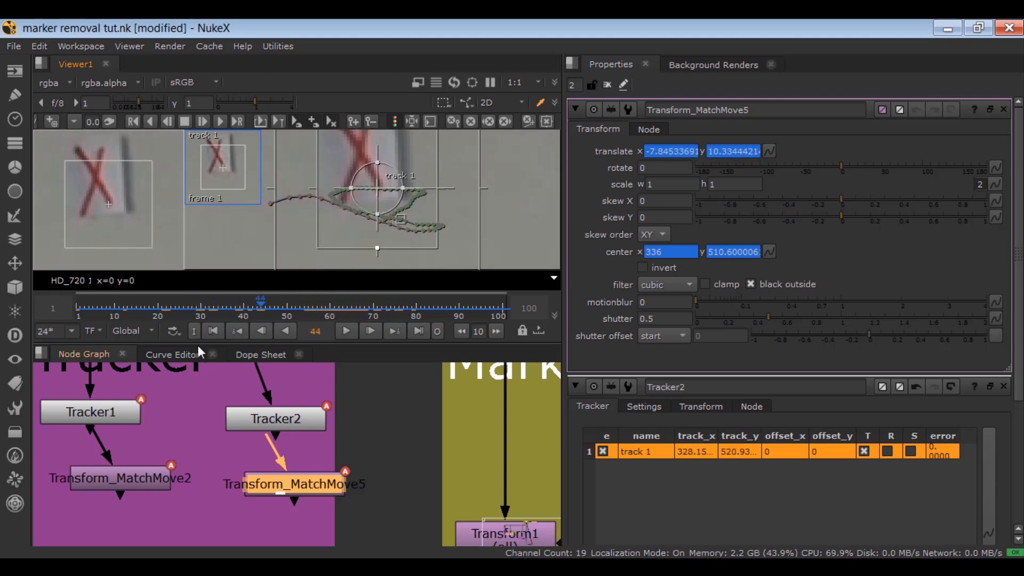
click(213, 332)
- Examine how the tracker and match-move nodes are laid out across the Tracker, Marker Removal and Add Text Layer groups
scroll(290, 461, down, 5)
scroll(294, 466, up, 4)
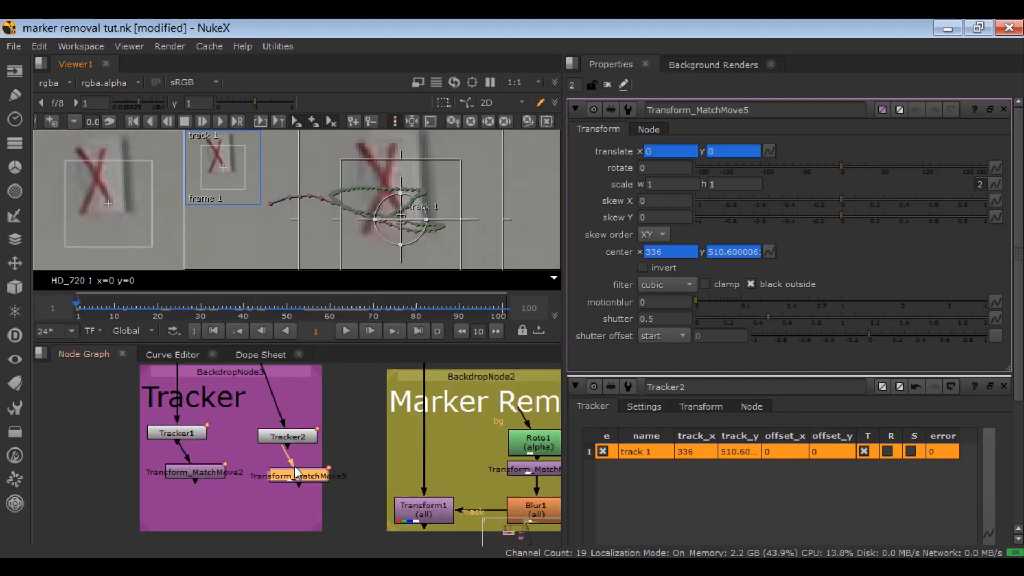
drag(288, 433, 287, 421)
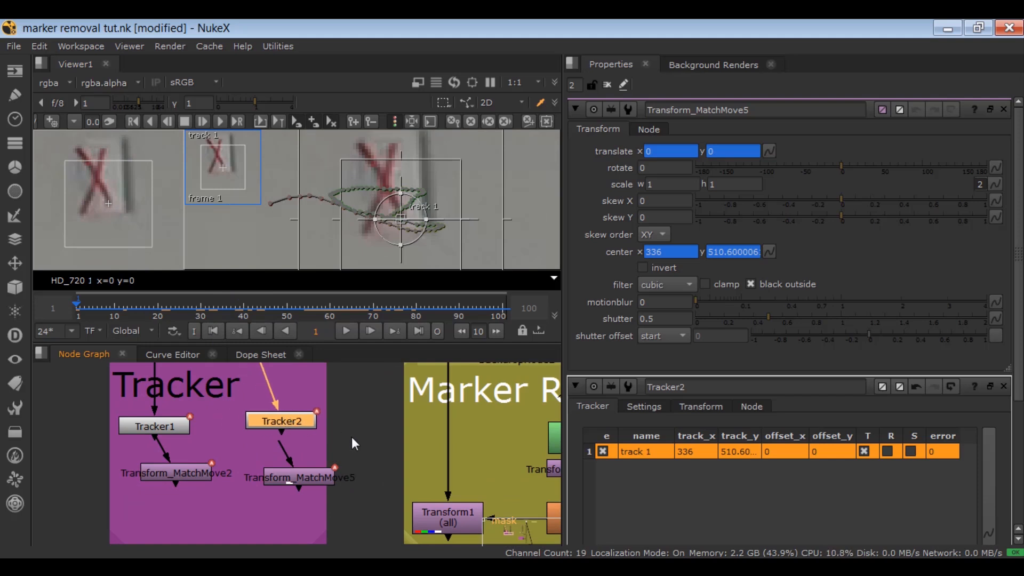
scroll(353, 440, down, 4)
mouse_move(379, 456)
middle_down()
mouse_move(187, 457)
mouse_move(308, 441)
middle_up()
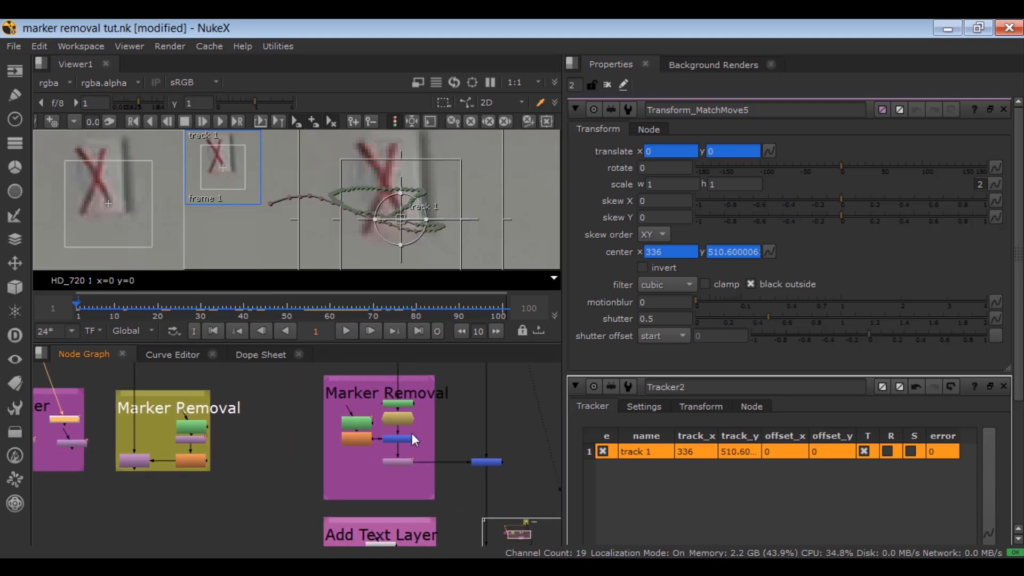
scroll(412, 433, up, 3)
scroll(402, 497, down, 4)
middle_drag(123, 481, 354, 449)
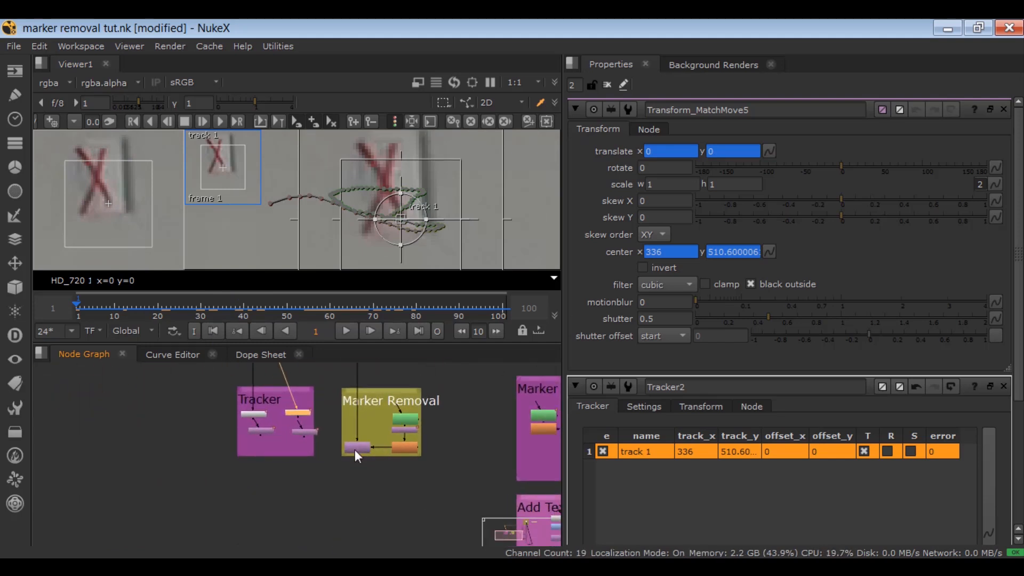
scroll(354, 449, up, 3)
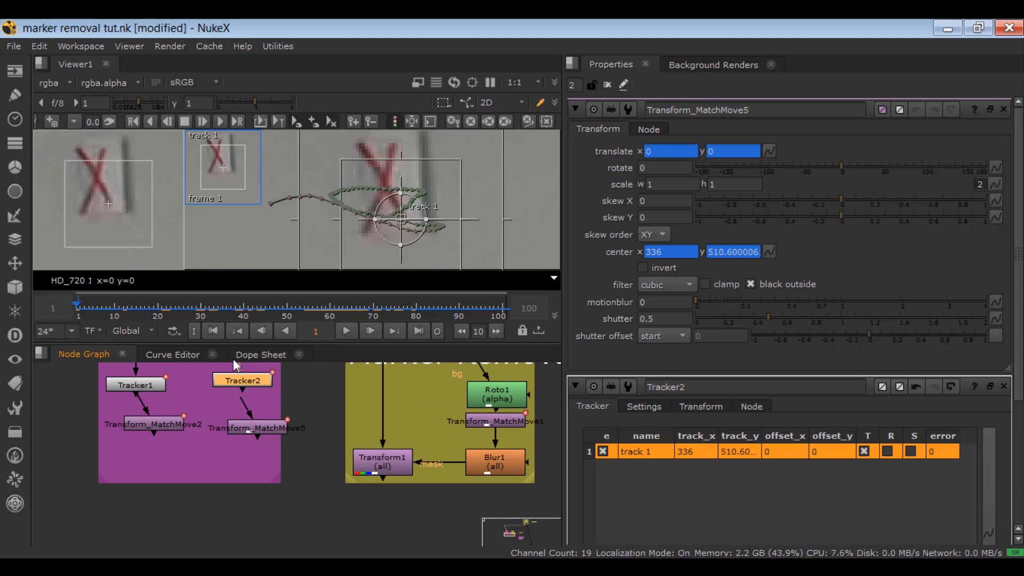
key(space)
scroll(216, 213, down, 6)
middle_drag(355, 309, 493, 314)
mouse_move(270, 326)
middle_down()
mouse_move(277, 434)
mouse_move(338, 343)
mouse_move(373, 383)
mouse_move(362, 369)
mouse_move(394, 373)
middle_up()
scroll(469, 344, up, 6)
scroll(288, 347, down, 4)
scroll(175, 264, up, 4)
- Copy Tracker2 into the purple Marker Removal backdrop and swap it in for Transform_MatchMove3 between Merge1 and Merge3
click(175, 290)
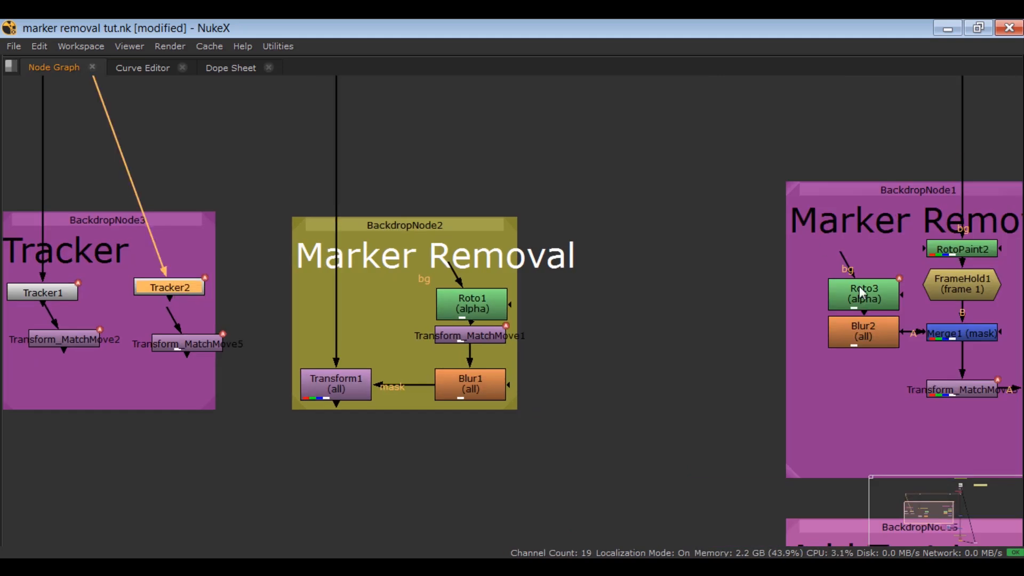
scroll(488, 292, down, 2)
scroll(477, 354, up, 3)
click(485, 332)
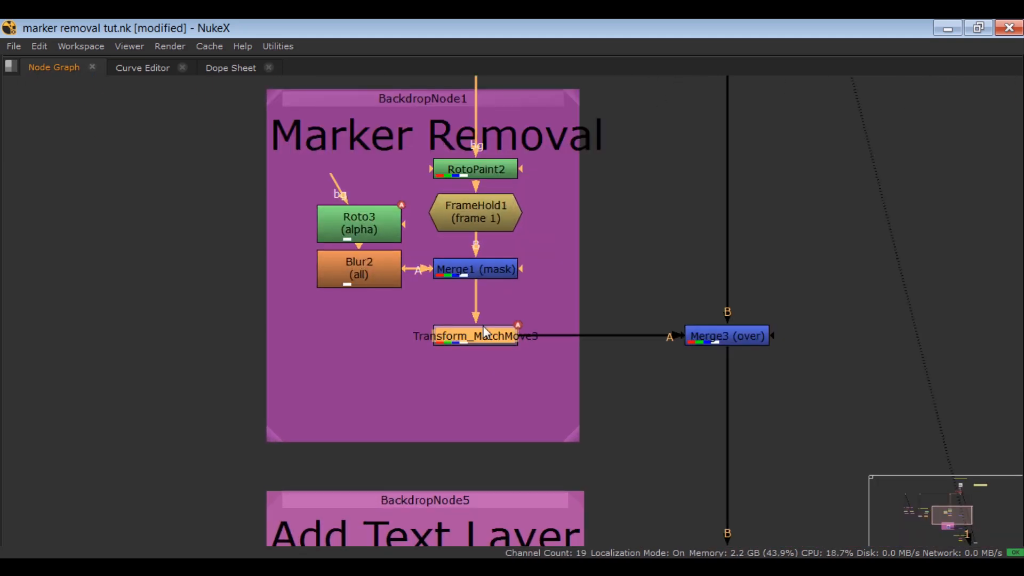
click(474, 416)
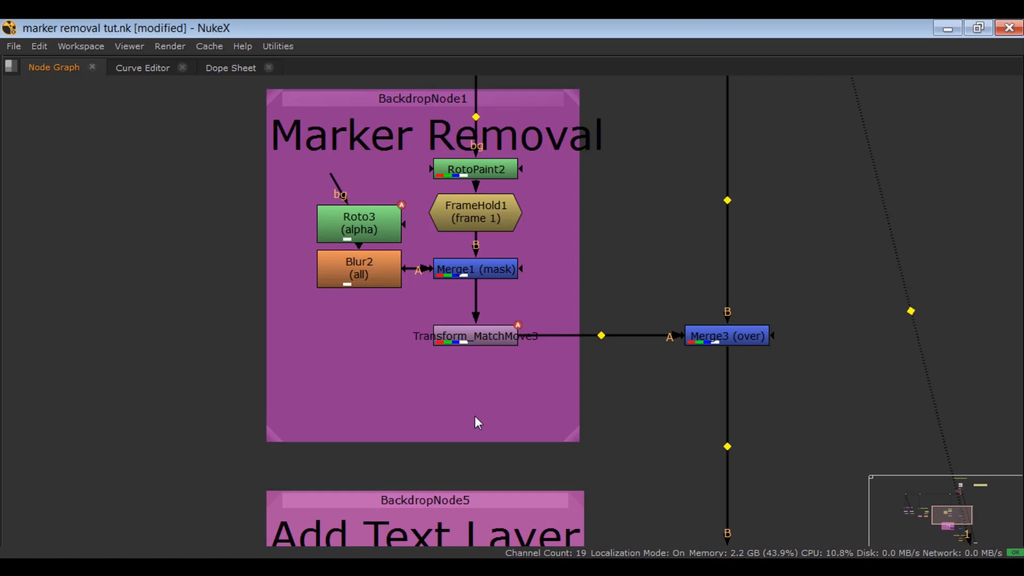
key(ctrl+v)
drag(474, 415, 469, 340)
drag(469, 419, 368, 414)
scroll(462, 334, down, 2)
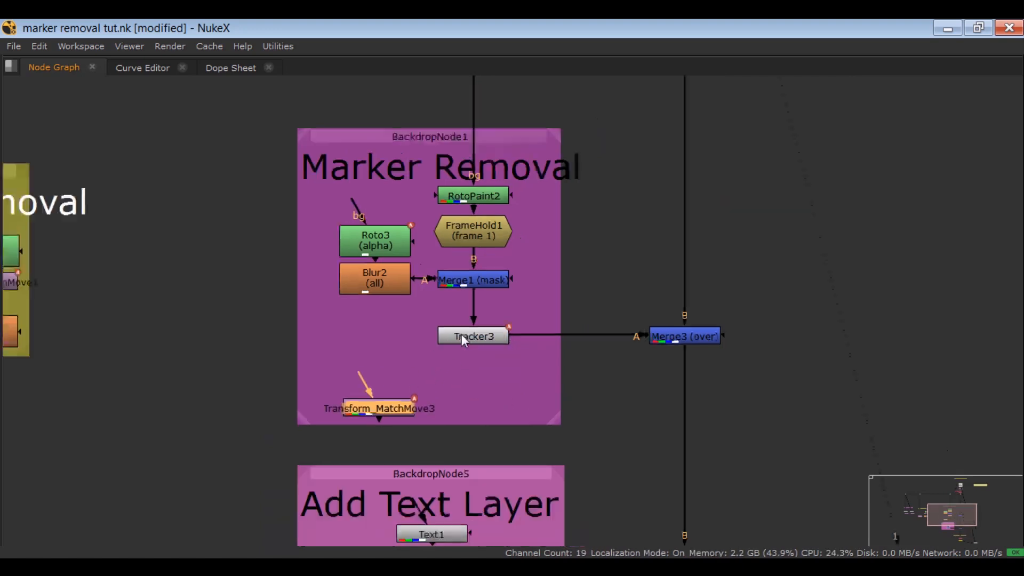
- Paste another Tracker copy into the Add Text Layer backdrop and swap it in for Transform_MatchMove4 after Grade1
scroll(461, 333, down, 2)
scroll(474, 329, up, 2)
middle_drag(457, 481, 457, 369)
middle_drag(438, 455, 445, 373)
scroll(444, 375, up, 3)
click(283, 423)
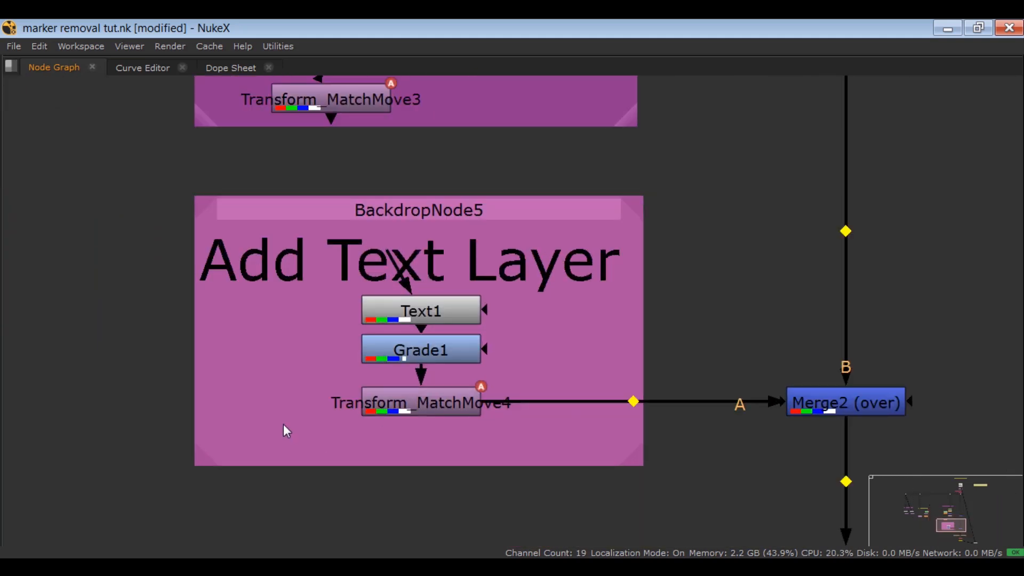
key(ctrl+v)
ctrl+shift+drag(281, 425, 414, 407)
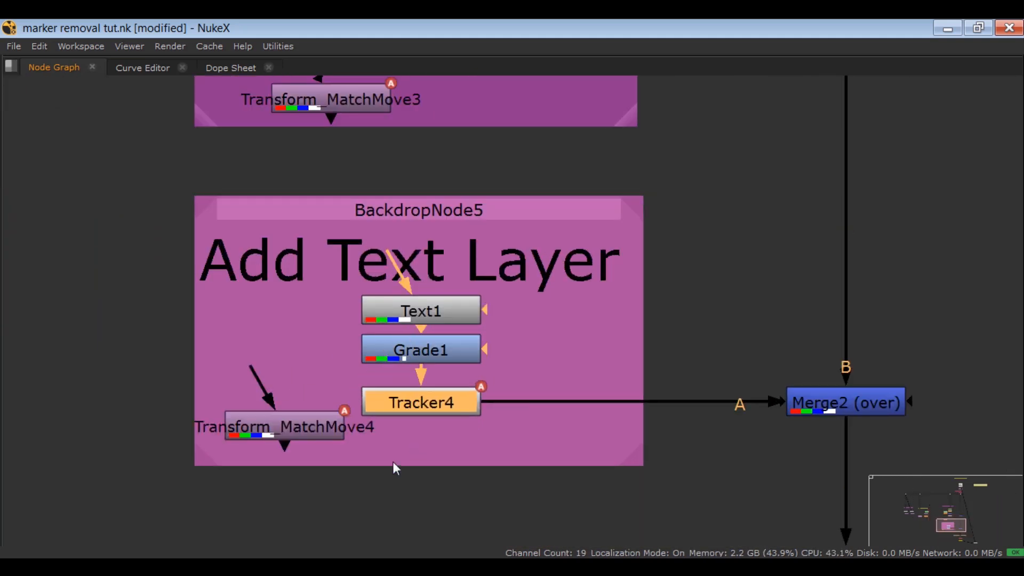
- Restore Transform_MatchMove3 and Transform_MatchMove4 to their chains and remove the two pasted Tracker copies
scroll(368, 416, down, 5)
middle_drag(514, 361, 570, 467)
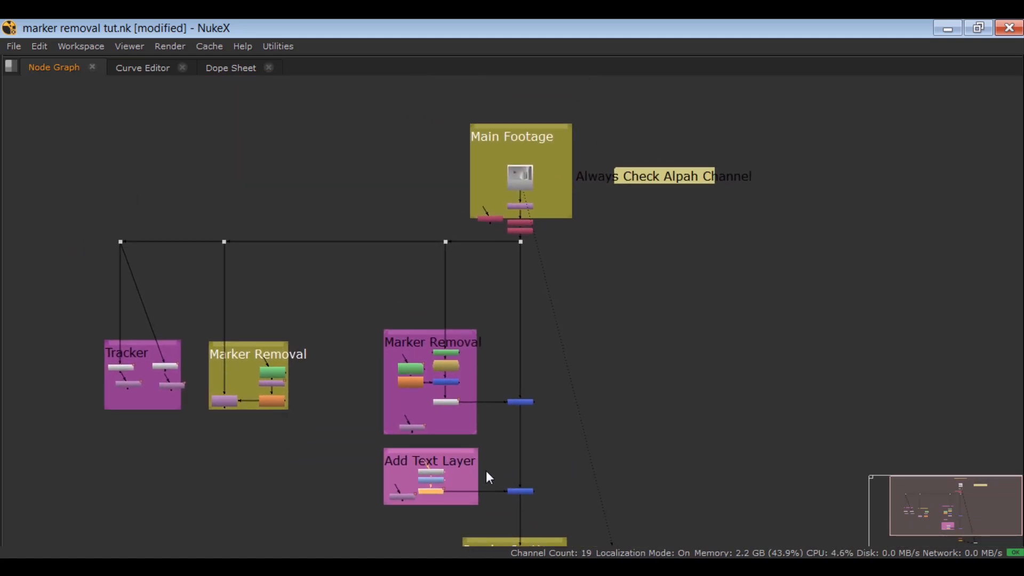
scroll(507, 459, down, 3)
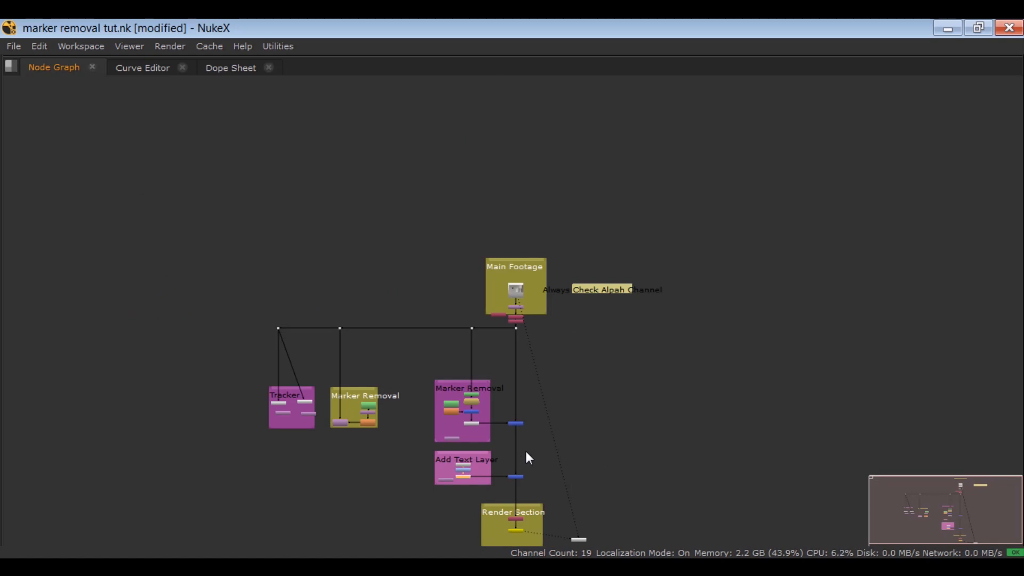
scroll(459, 311, up, 6)
ctrl+shift+drag(459, 310, 483, 289)
ctrl+shift+drag(463, 436, 411, 448)
click(412, 447)
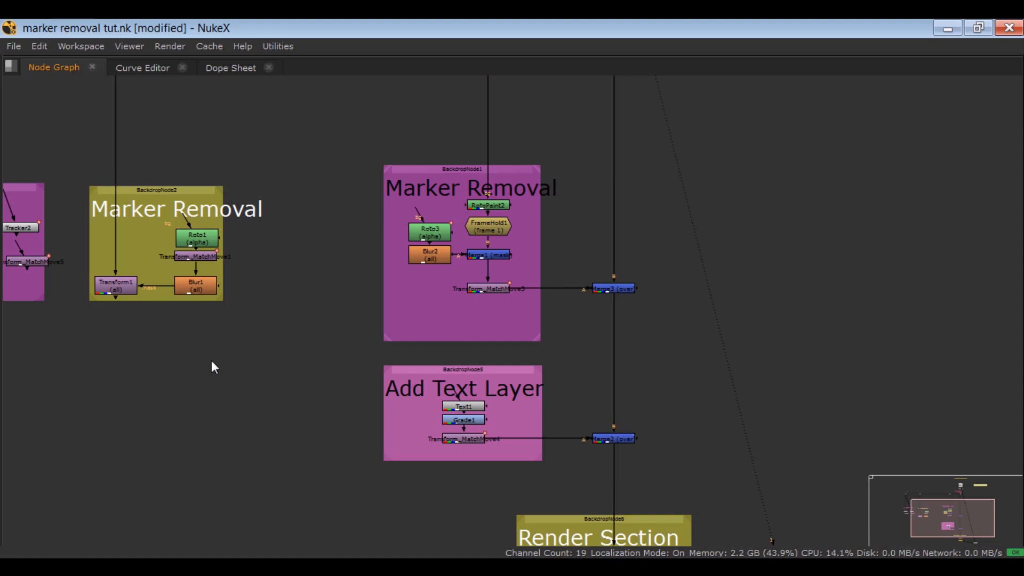
- Delete Transform_MatchMove5 and Tracker2 from the Tracker backdrop
key(f)
scroll(621, 327, up, 5)
click(702, 308)
key(Delete)
click(699, 249)
key(Delete)
scroll(639, 293, down, 4)
middle_drag(644, 330, 462, 380)
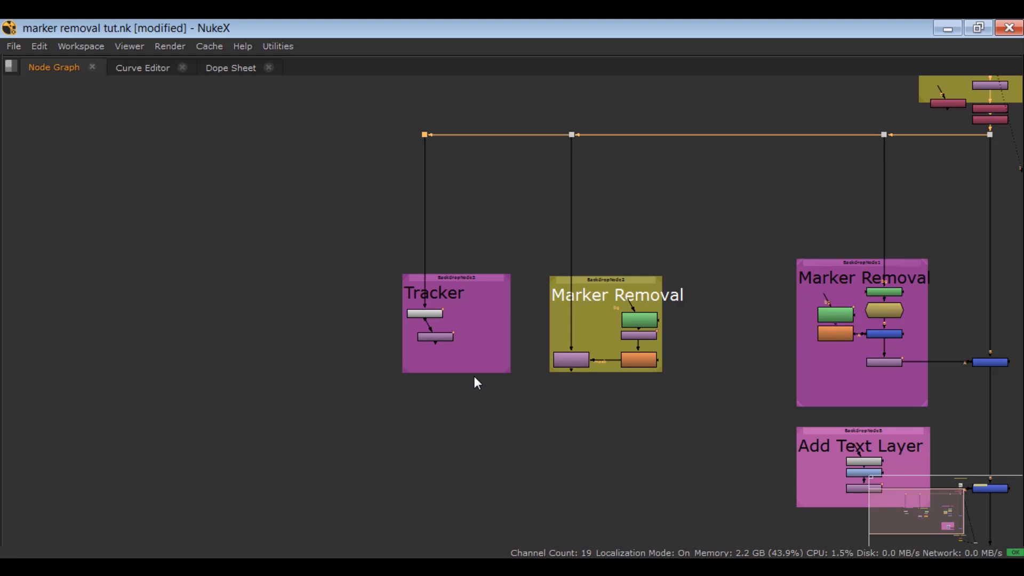
- Examine the wall marker in the footage alongside the Tracker and yellow Marker Removal node groups
key(space)
scroll(322, 203, down, 5)
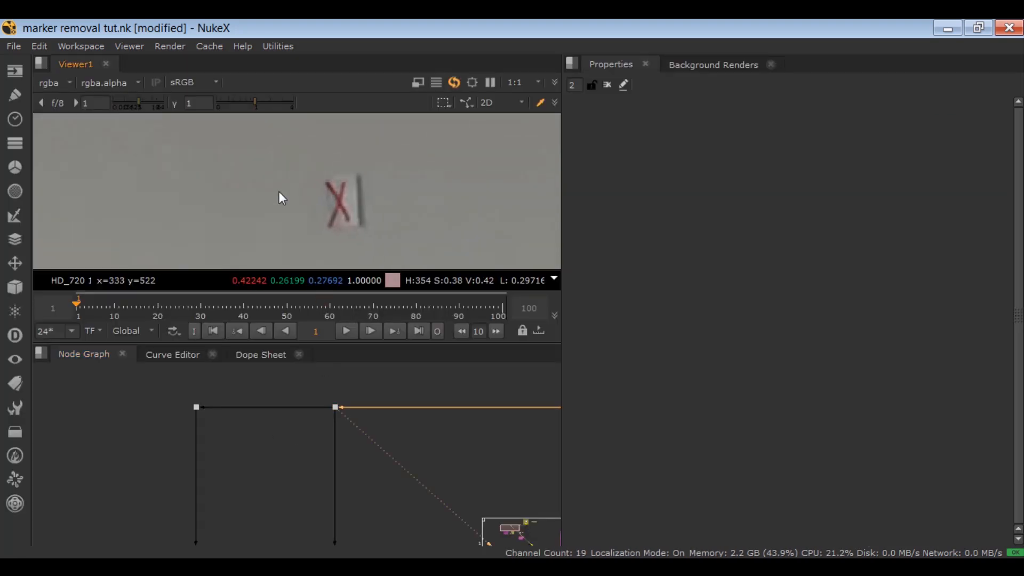
scroll(341, 204, down, 1)
middle_drag(341, 203, 347, 176)
scroll(363, 418, up, 4)
scroll(349, 420, down, 1)
mouse_move(336, 430)
middle_down()
mouse_move(360, 418)
mouse_move(353, 426)
mouse_move(370, 395)
middle_up()
scroll(354, 426, down, 3)
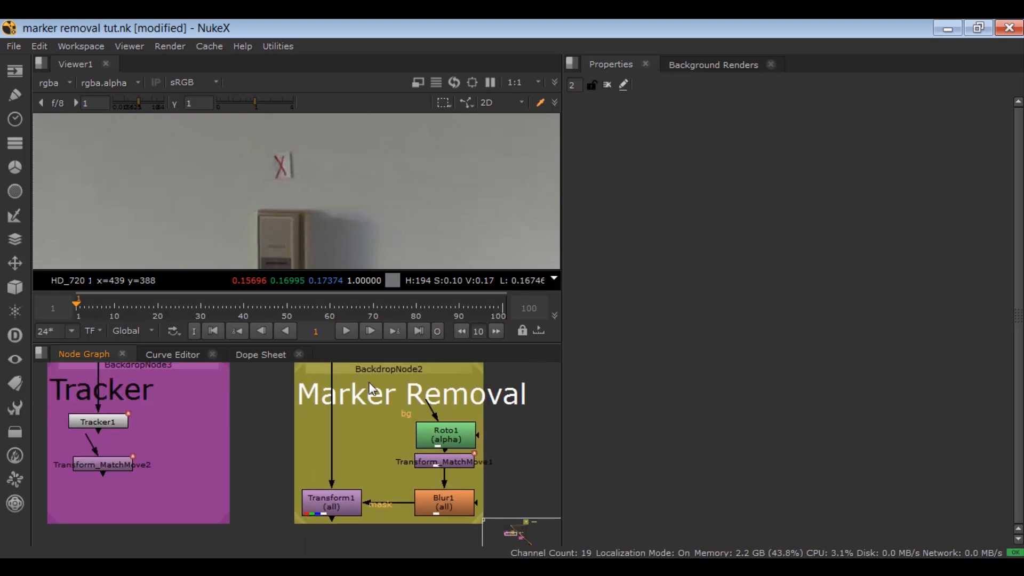
- Add a Transform node below the yellow Marker Removal backdrop
middle_drag(245, 481, 239, 393)
key(Tab)
text(transform)
key(Down)
key(Down)
key(Return)
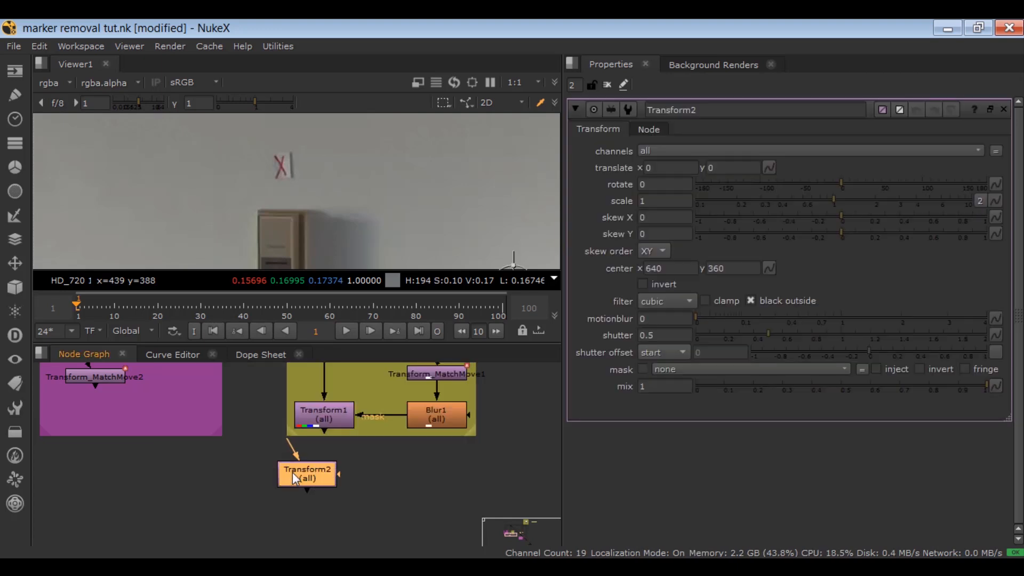
- Add a Roto node as Transform2's mask and move both nodes above the yellow Marker Removal backdrop
key(o)
drag(340, 474, 438, 474)
drag(239, 436, 476, 482)
drag(442, 476, 380, 394)
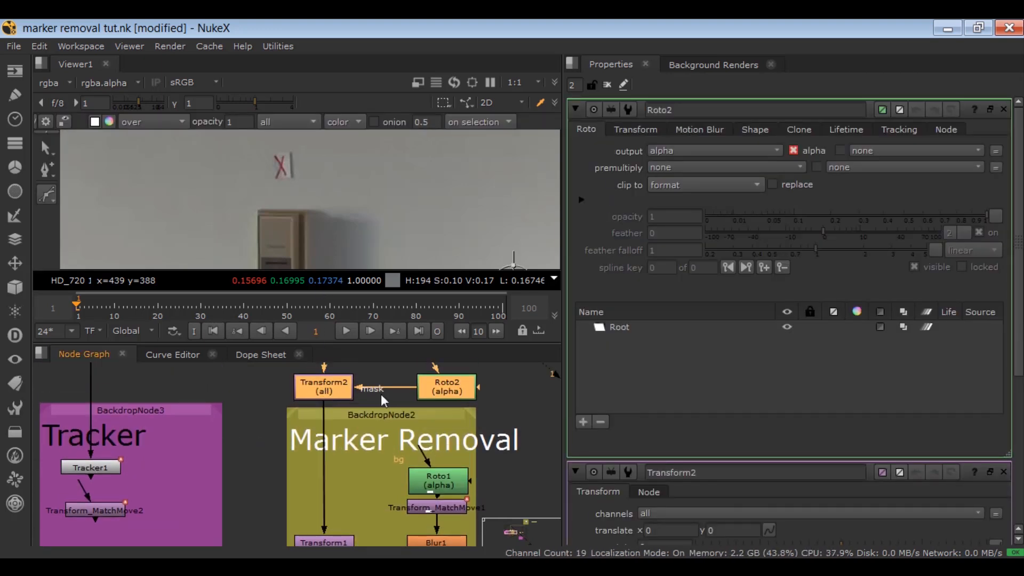
- Insert Transform2 into the vertical pipe and align Roto2 beside it above the yellow backdrop
middle_drag(382, 394, 395, 461)
click(404, 417)
drag(353, 462, 350, 456)
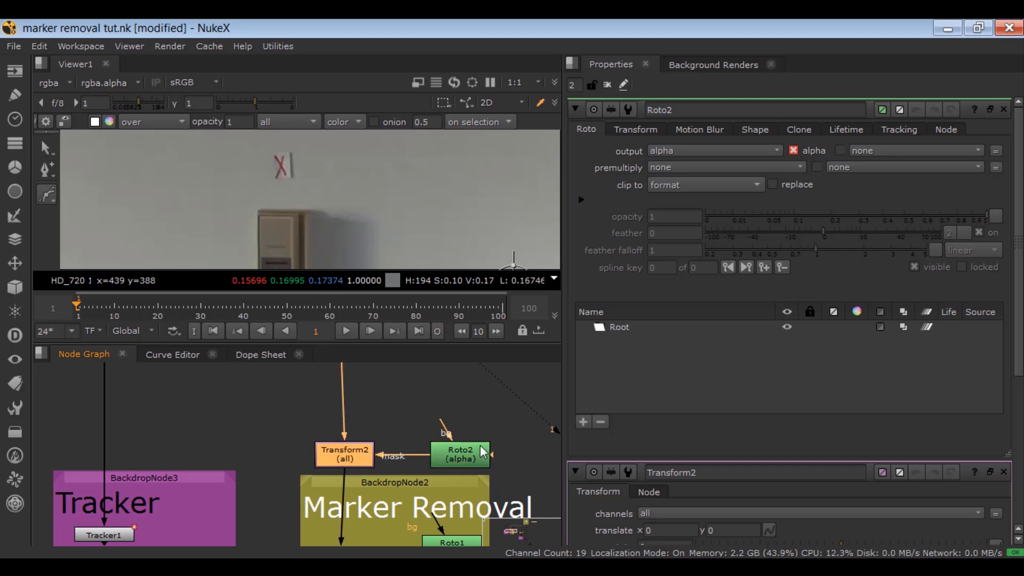
drag(478, 446, 464, 438)
click(345, 454)
- Draw an ellipse in Roto2 around the red X marker and its shadow on the wall
click(469, 458)
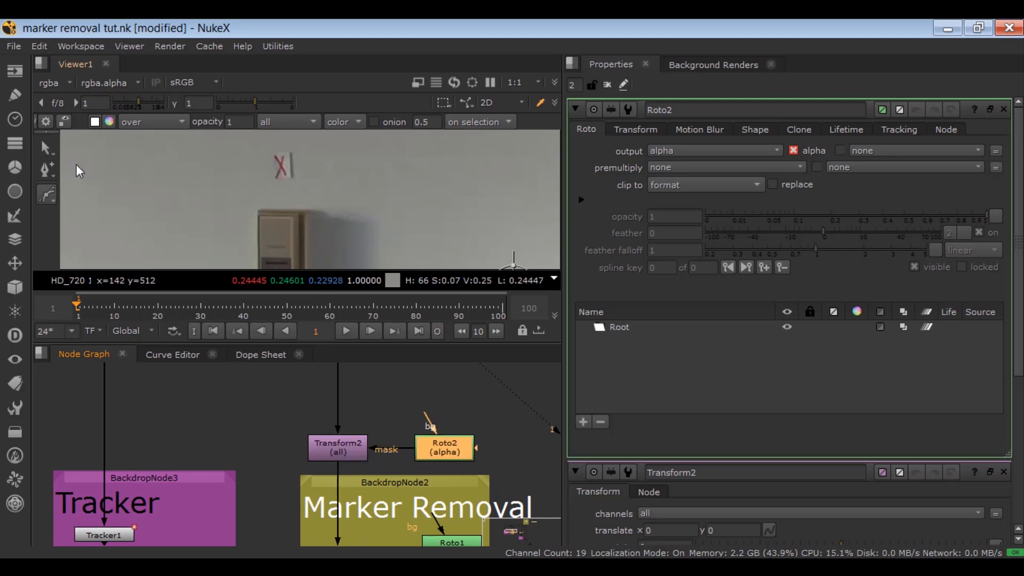
drag(46, 194, 77, 237)
drag(281, 165, 319, 189)
- Set Transform2's translate y to -60 so clean wall covers the marker
click(338, 447)
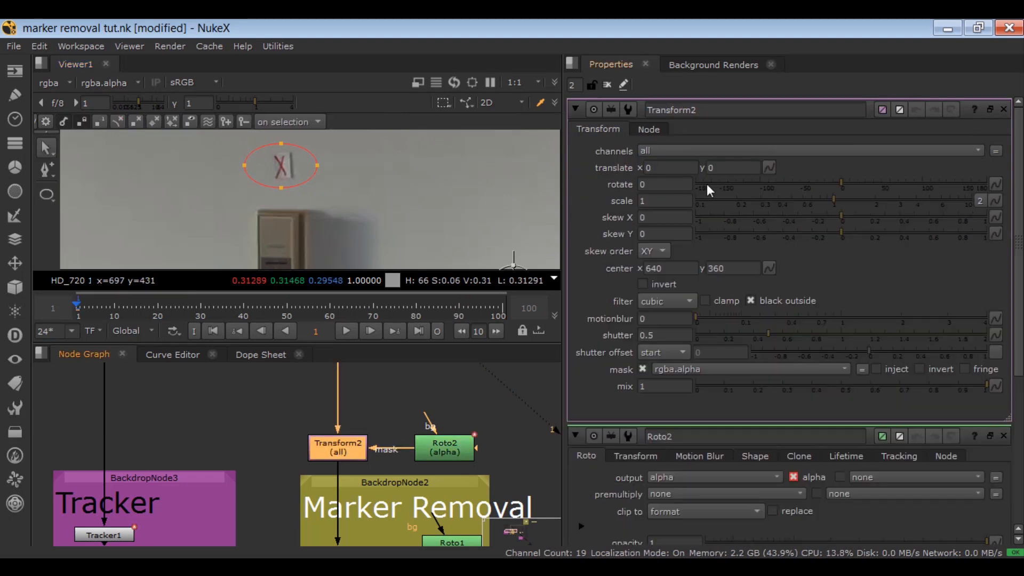
double_click(737, 166)
text(20)
key(Up)
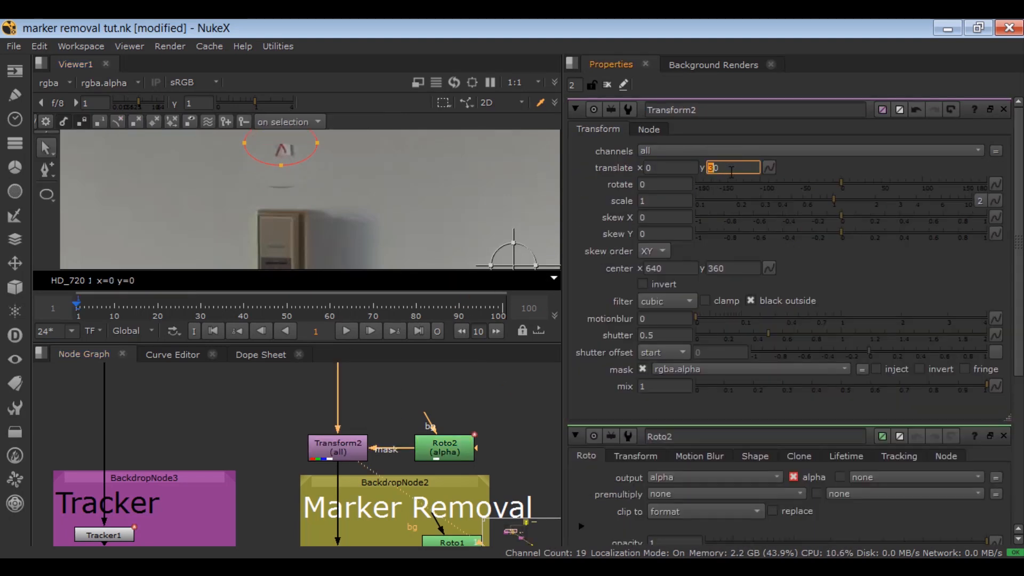
key(Down)
key(Down)
key(Down)
key(Down)
key(Down)
key(Down)
key(Down)
key(Down)
key(Down)
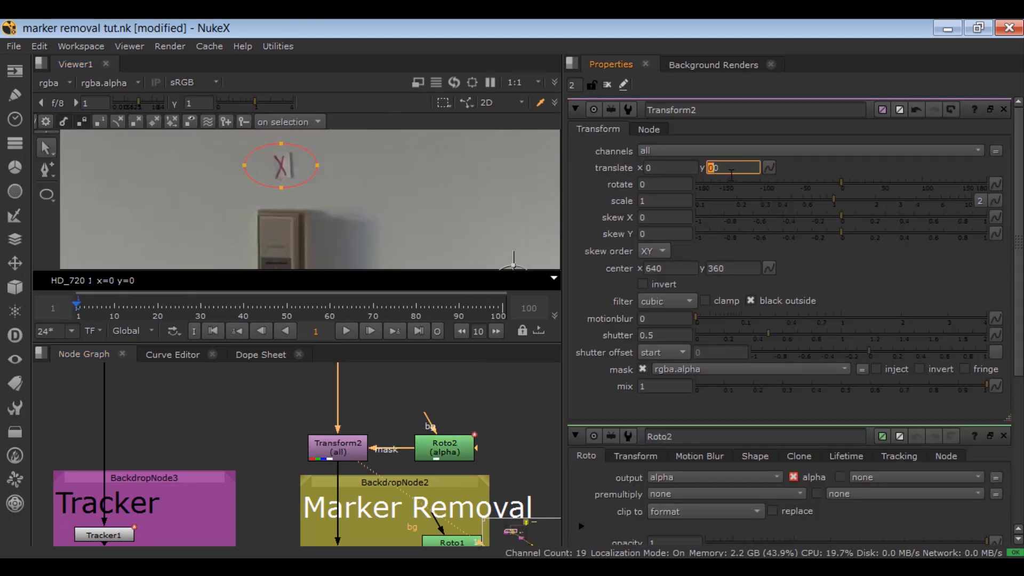
click(475, 366)
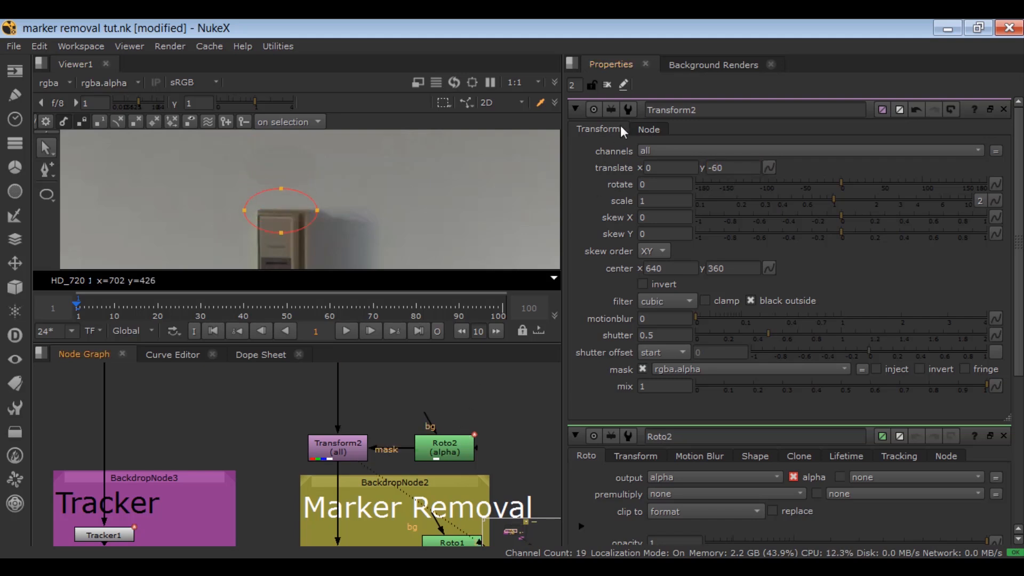
- Close all node properties and inspect the edges of the elliptical wall patch up close
click(607, 85)
scroll(381, 231, down, 3)
middle_drag(383, 231, 382, 220)
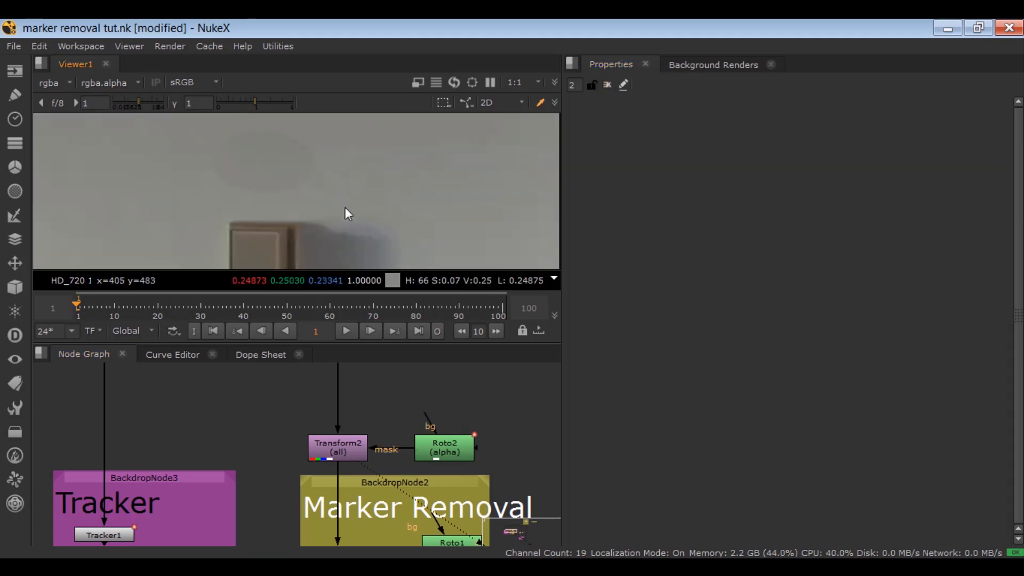
scroll(274, 184, up, 5)
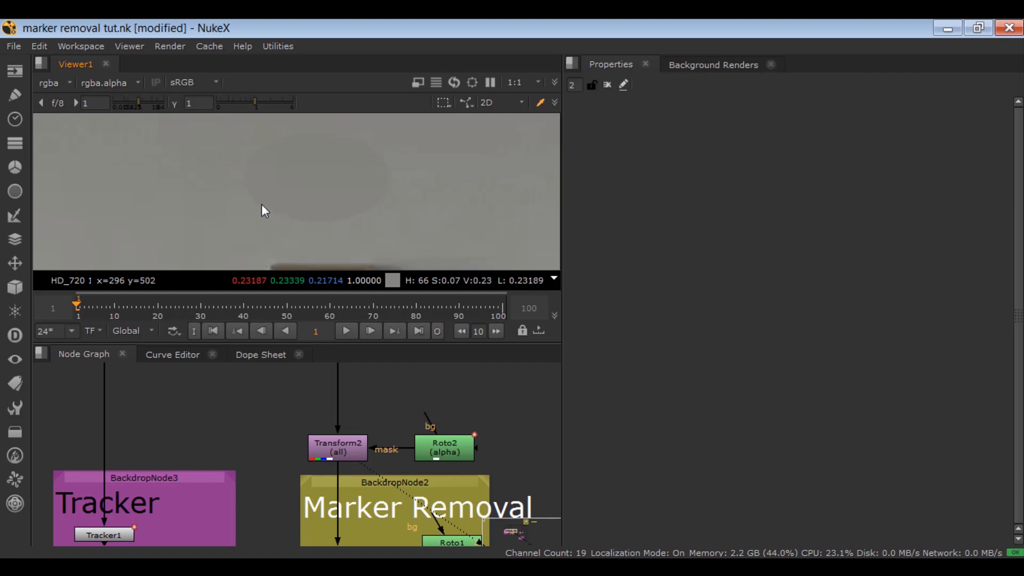
- Reopen Roto2, select all points of the ellipse and expand its feather outward
double_click(439, 449)
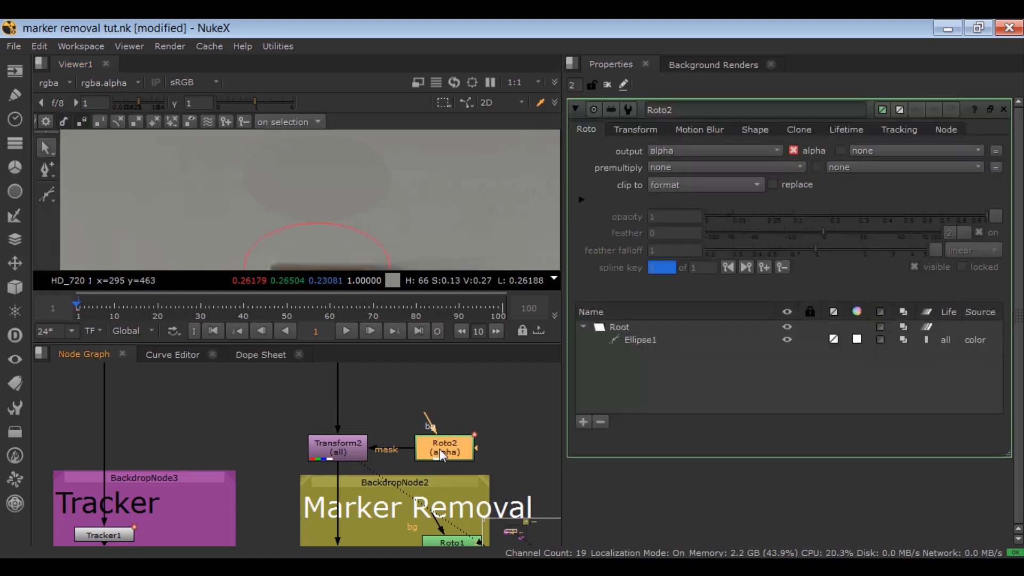
middle_drag(302, 234, 302, 196)
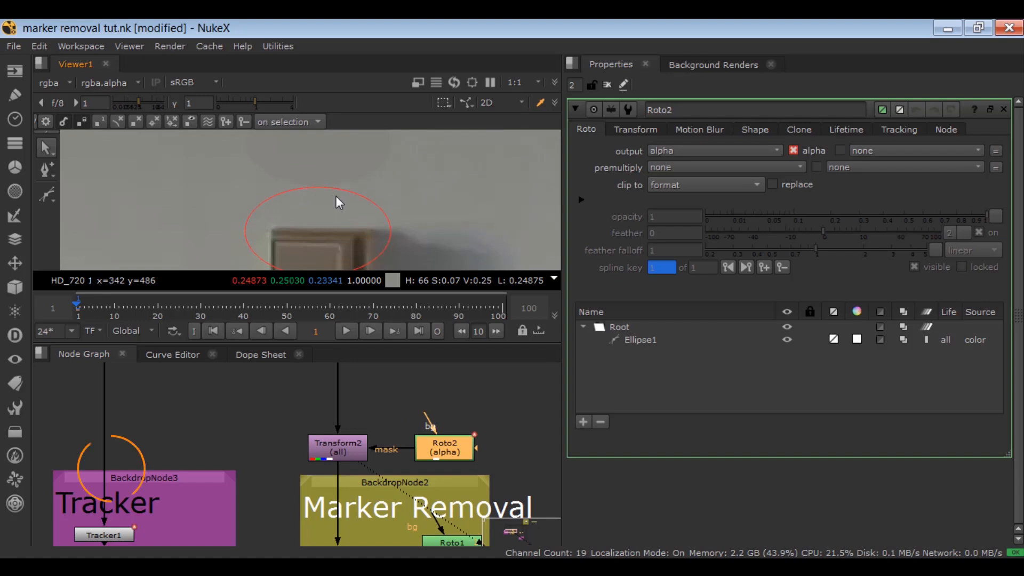
key(ctrl+a)
key(e)
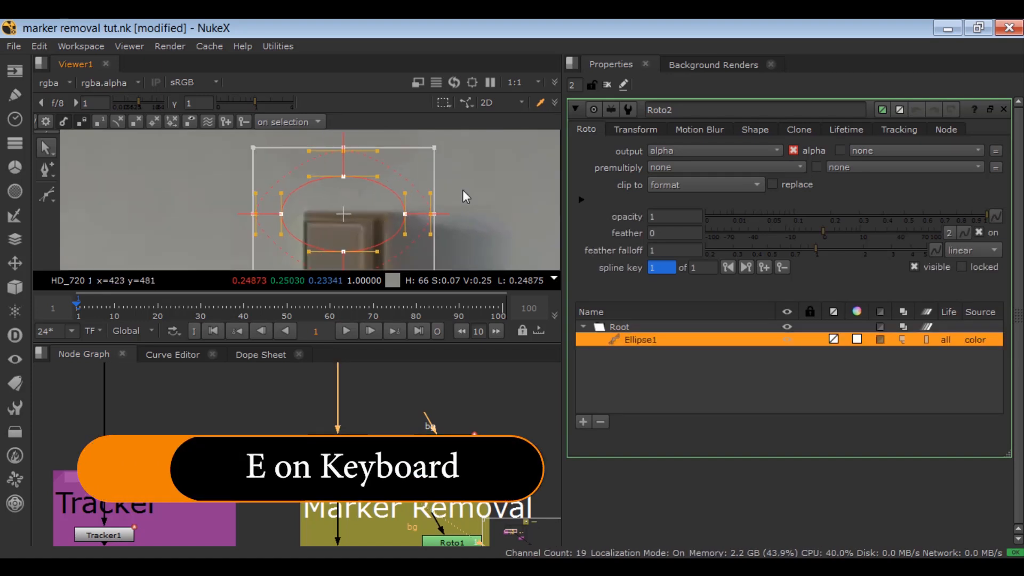
middle_drag(439, 194, 452, 220)
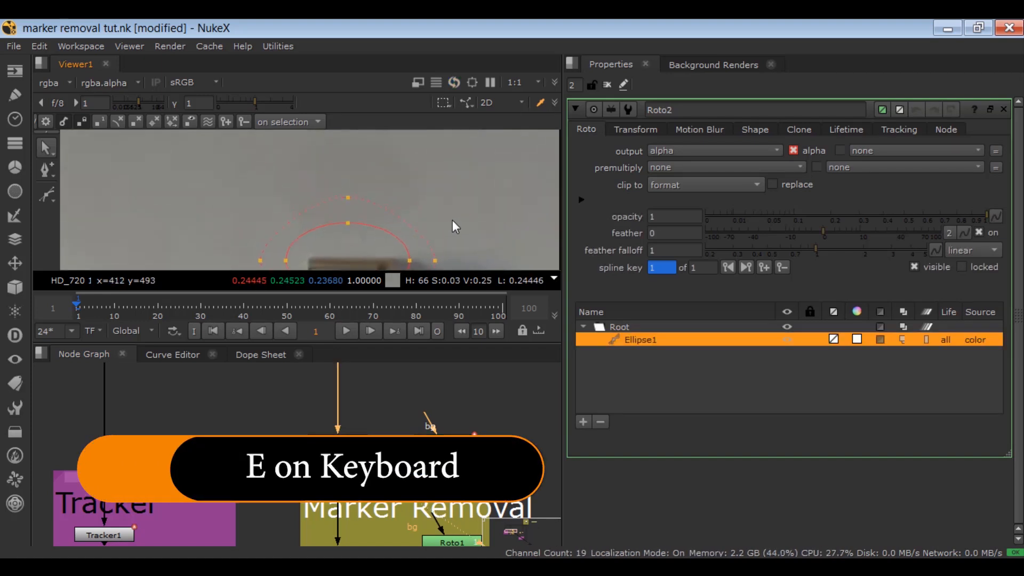
- Close the open properties and add a Blur node between Roto2 and Transform2 with a size of 8
click(606, 85)
middle_drag(392, 401, 395, 366)
drag(445, 421, 414, 414)
key(b)
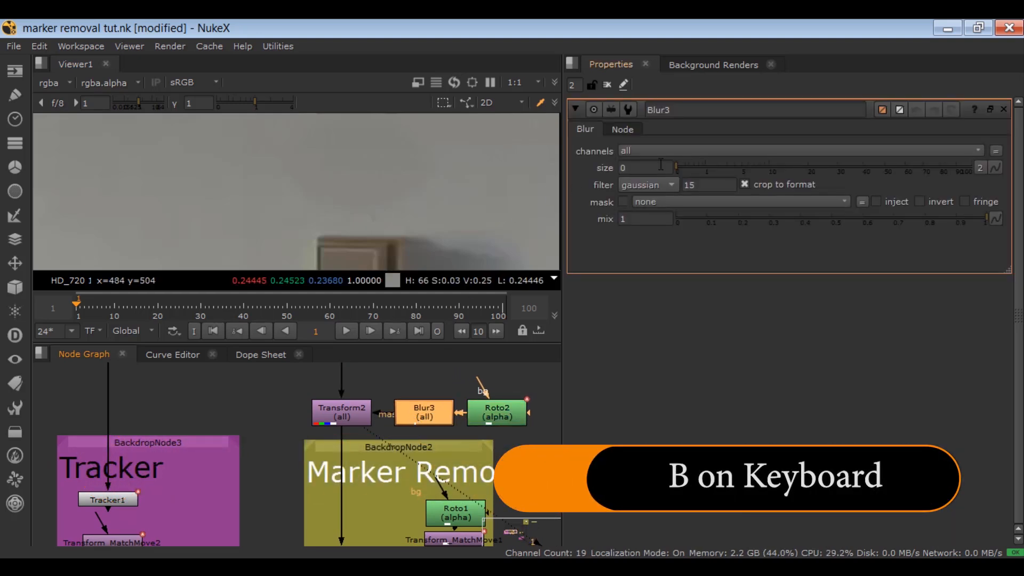
drag(714, 174, 782, 157)
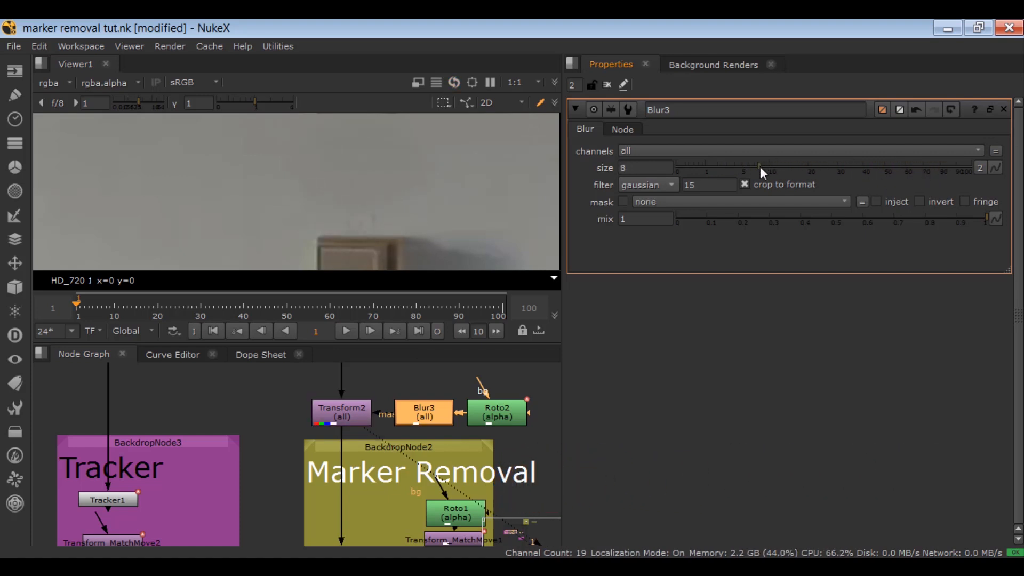
- Delete Transform2, Roto2 and the Blur node between them
middle_drag(499, 417, 468, 400)
drag(535, 431, 266, 366)
key(Delete)
- Examine the Tracker group and the Roto, match-move and Blur nodes in the yellow Marker Removal group
middle_drag(412, 524, 417, 434)
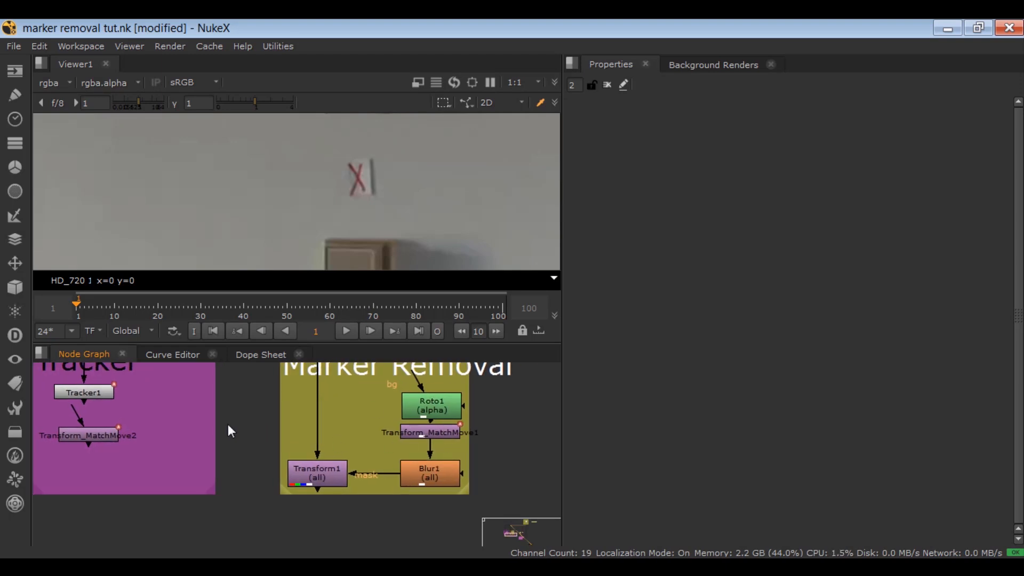
scroll(254, 426, down, 2)
middle_drag(249, 448, 323, 464)
scroll(266, 444, up, 2)
drag(262, 419, 150, 481)
scroll(326, 433, down, 2)
middle_drag(426, 432, 287, 425)
scroll(296, 426, up, 2)
scroll(316, 429, up, 2)
click(391, 442)
middle_drag(216, 469, 221, 410)
- Show Transform1's output in the Viewer and inspect the patched wall above the switch
click(206, 438)
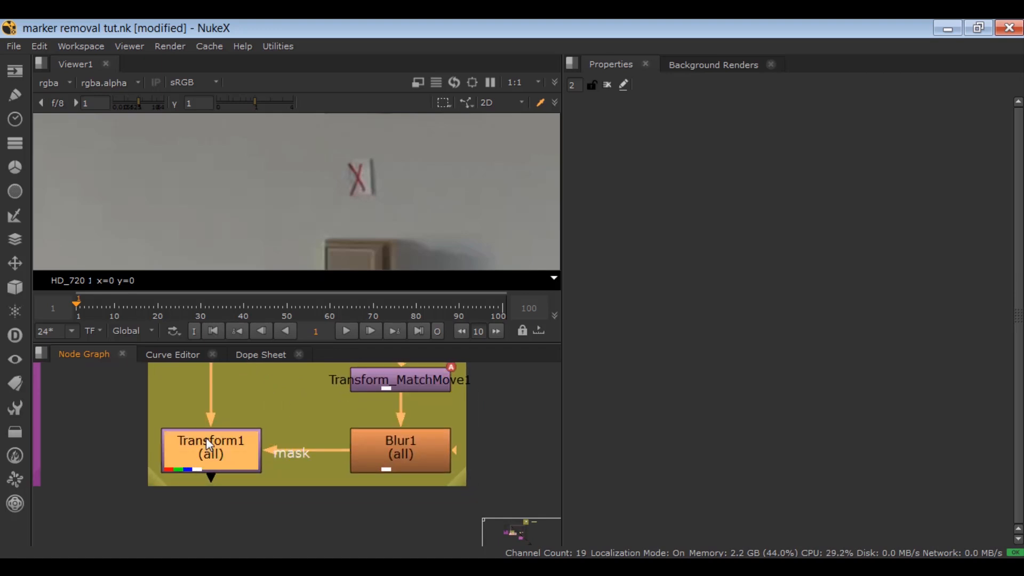
key(1)
scroll(261, 227, down, 1)
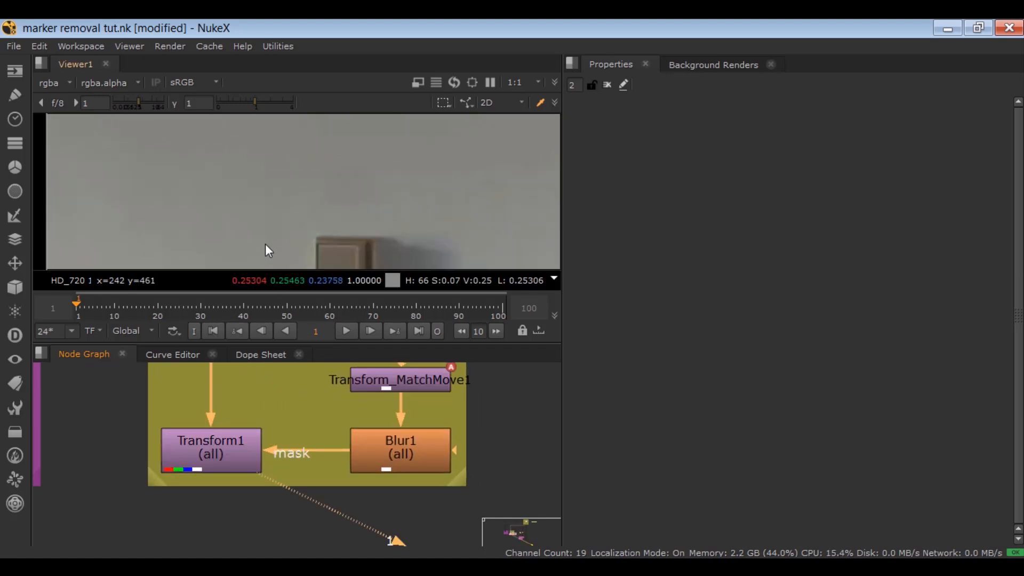
click(388, 449)
scroll(235, 198, down, 2)
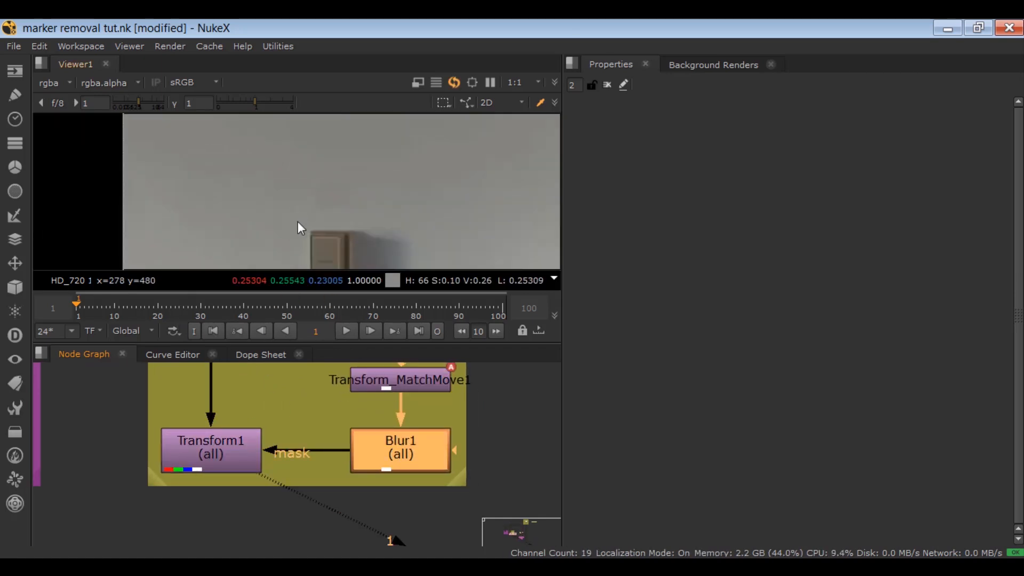
- Play the cleaned shot in the maximized Viewer, then restore the layout and stop playback
key(space)
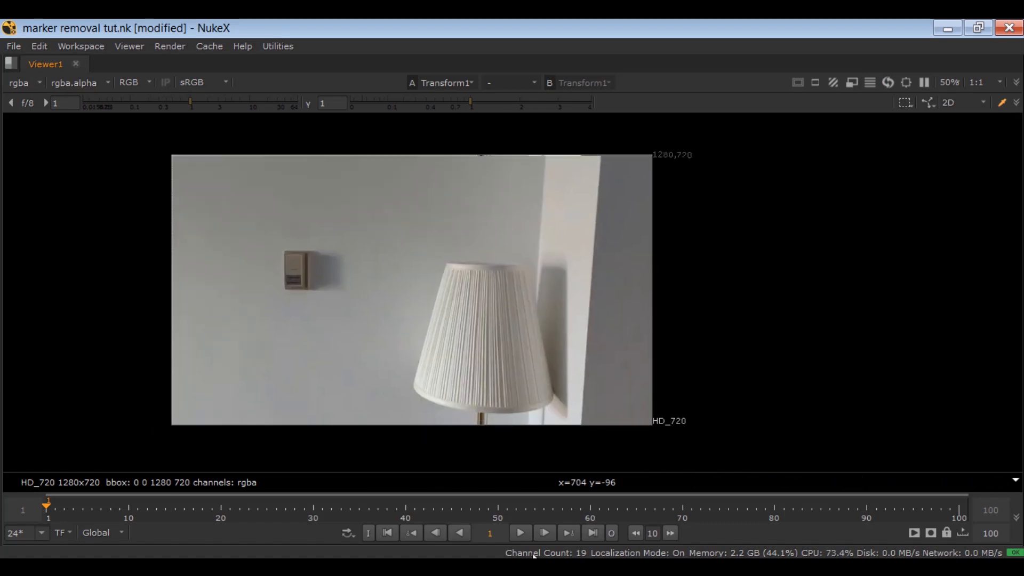
click(527, 533)
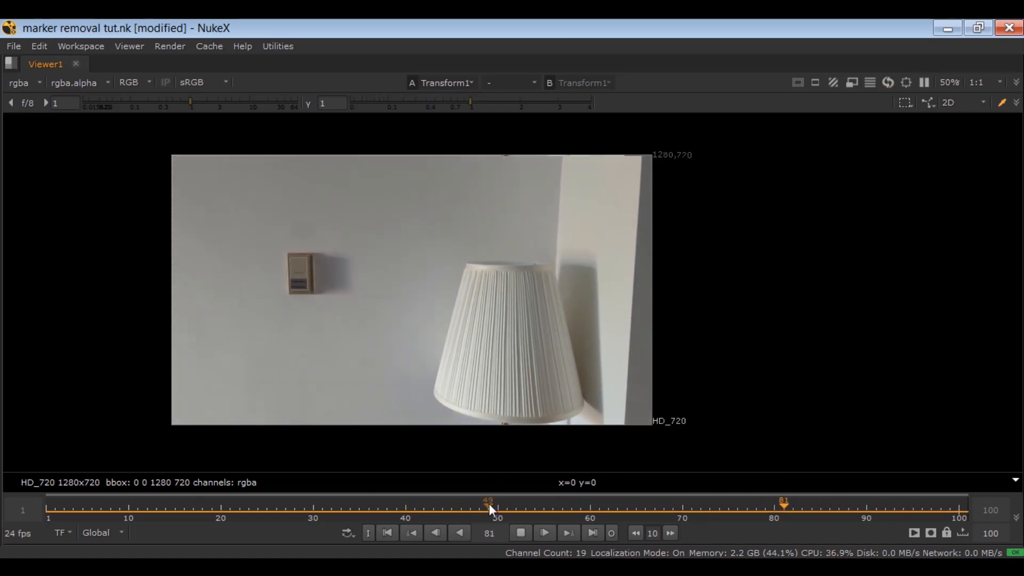
key(space)
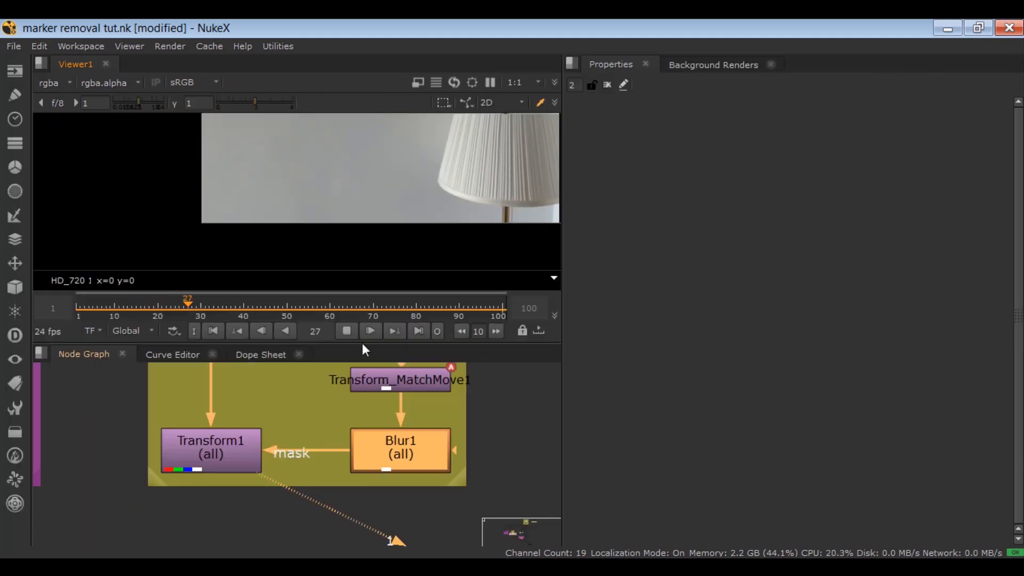
click(342, 329)
- Examine the purple Marker Removal node group and the Shuffle nodes upstream of it
scroll(348, 449, down, 4)
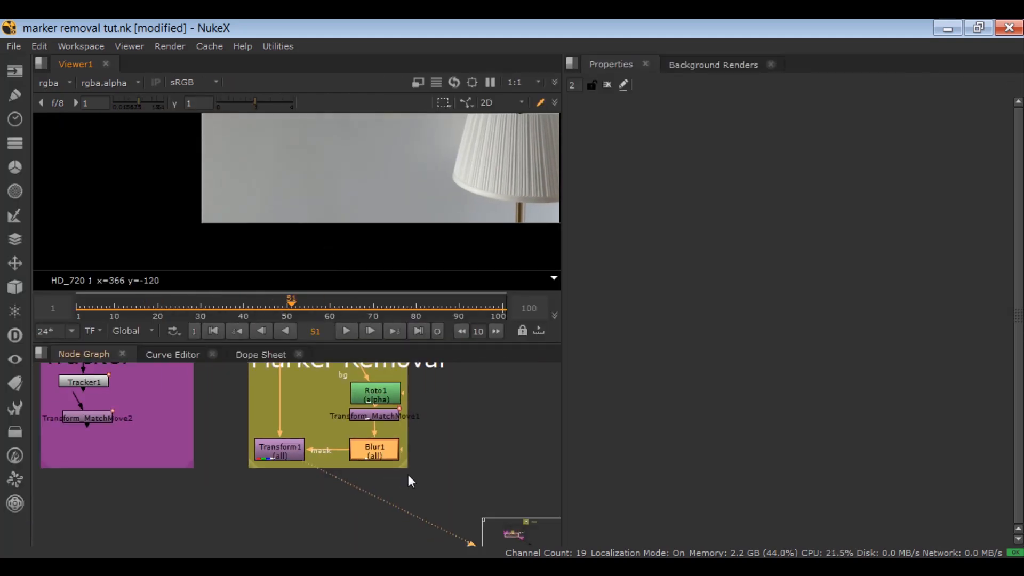
middle_drag(479, 449, 274, 426)
scroll(274, 425, down, 2)
scroll(274, 426, down, 2)
scroll(315, 443, up, 5)
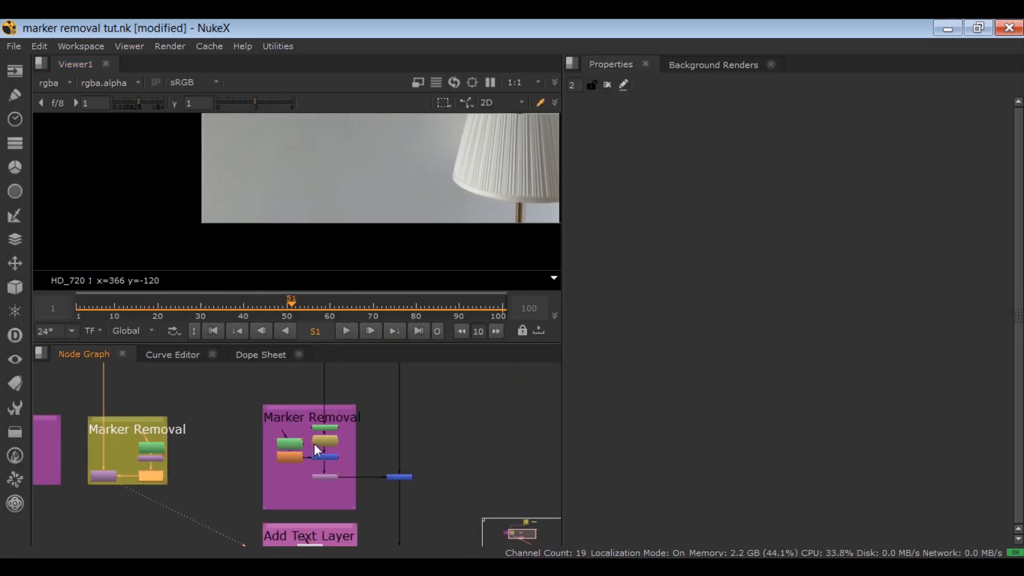
scroll(405, 421, down, 1)
scroll(400, 421, down, 5)
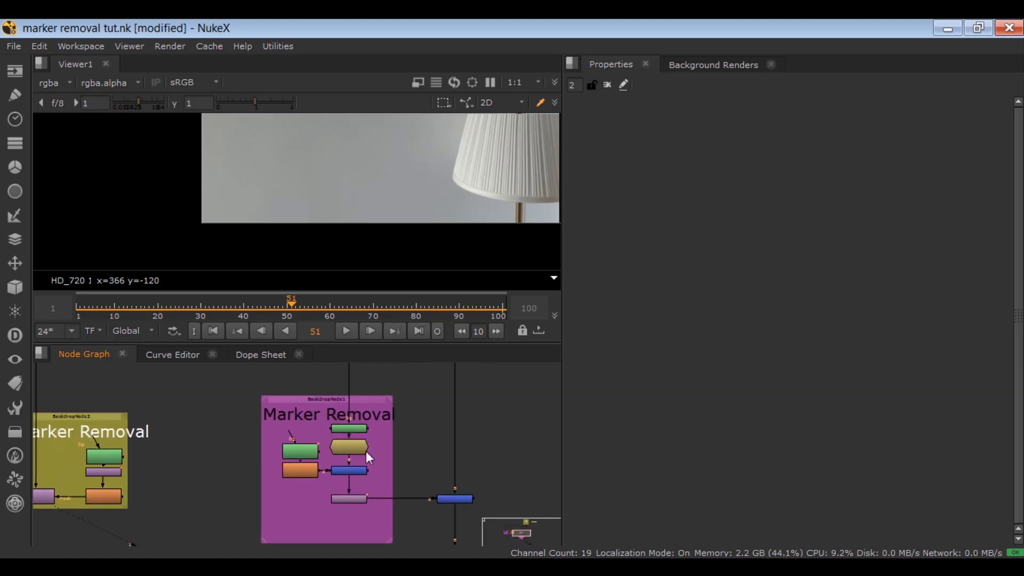
middle_drag(395, 397, 367, 427)
scroll(366, 428, up, 2)
scroll(368, 428, down, 2)
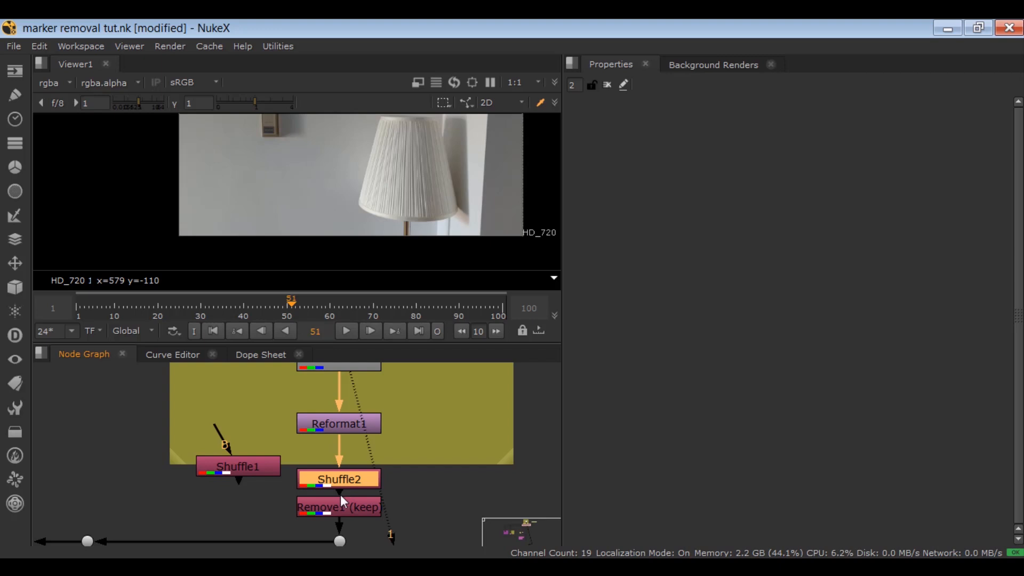
- Display Shuffle2's output, disable that node and check the alpha channel
key(1)
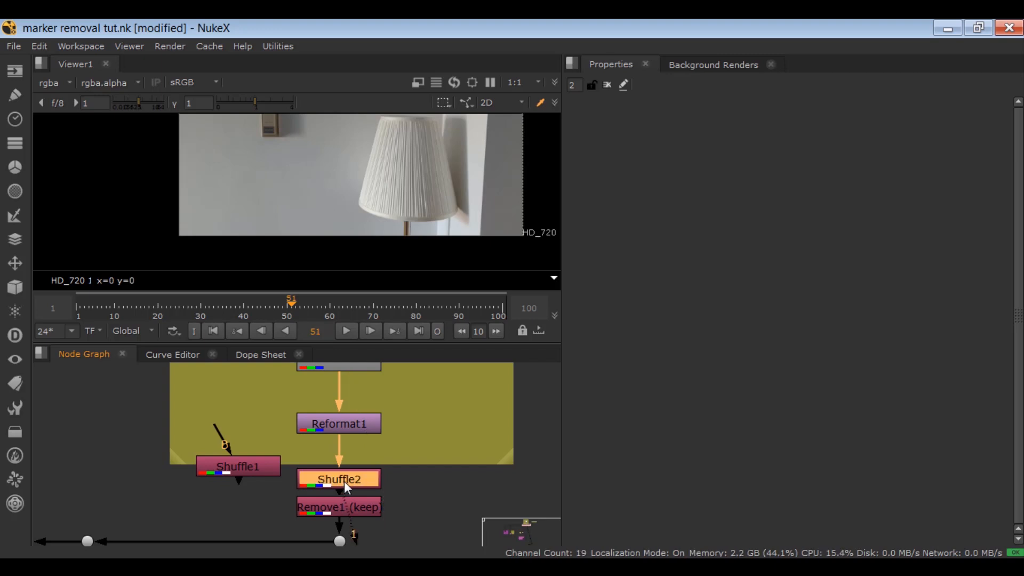
key(d)
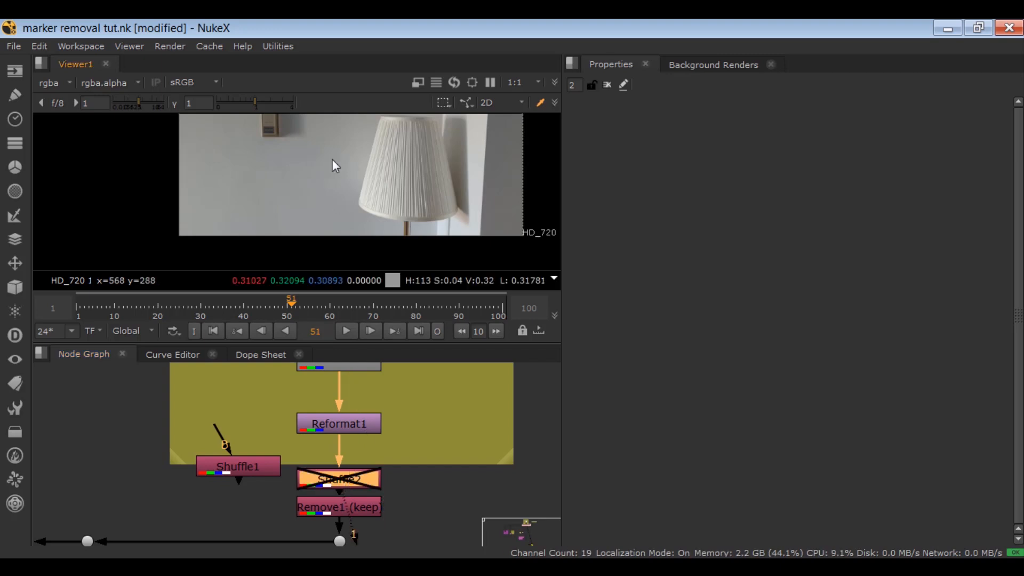
key(a)
- Open RotoPaint2 in the purple Marker Removal group and go to the first frame
scroll(328, 494, down, 2)
middle_drag(322, 508, 319, 375)
middle_drag(328, 490, 325, 361)
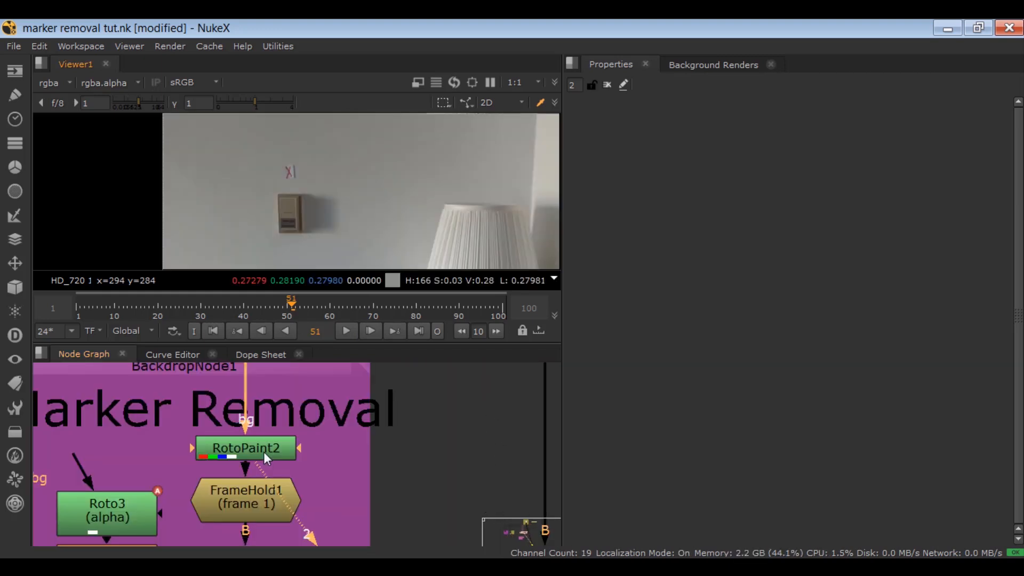
double_click(264, 452)
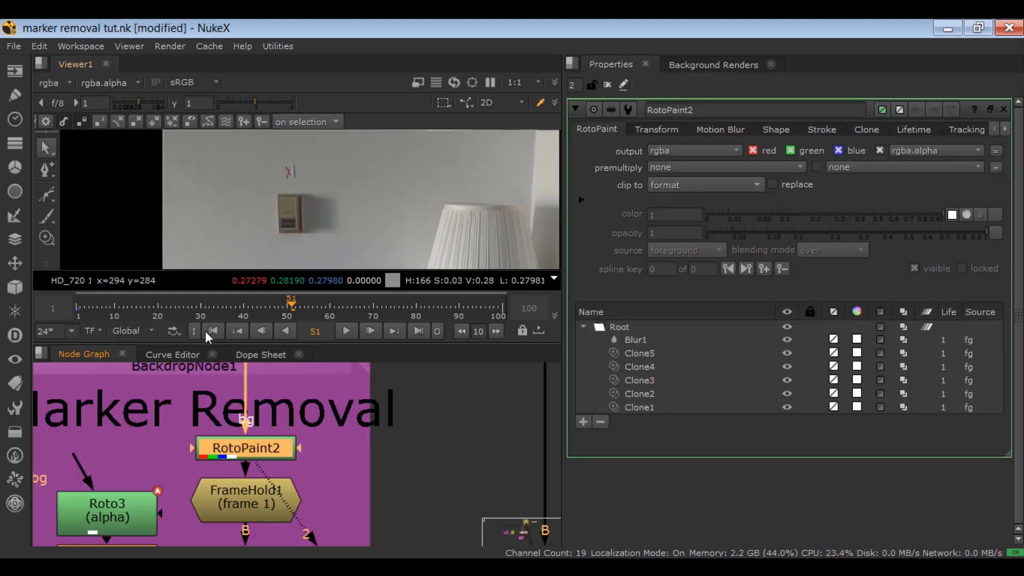
click(212, 332)
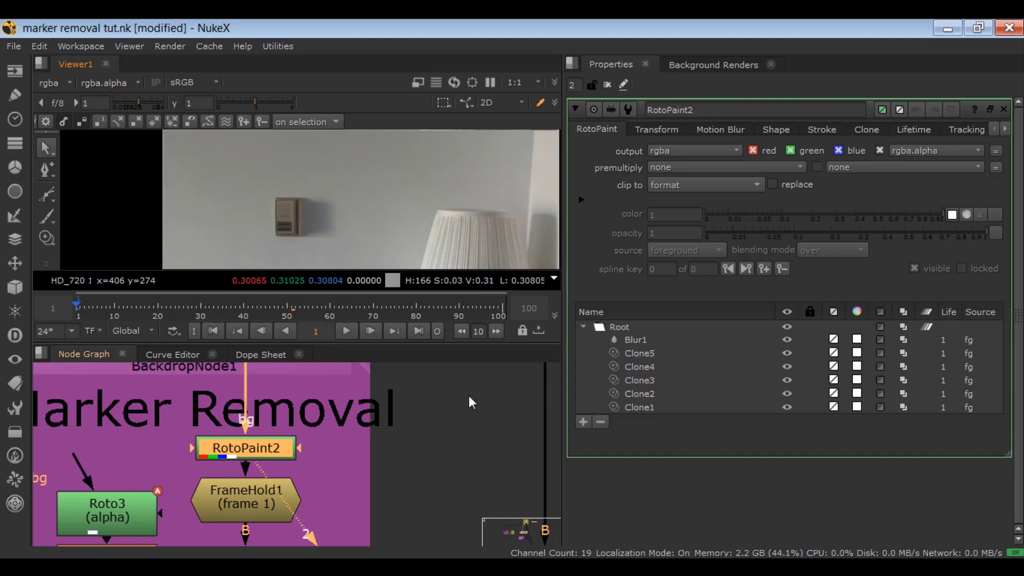
- Review RotoPaint2's strokes Clone1 to Clone4 on the wall where the marker was painted out
click(621, 365)
click(624, 380)
click(631, 395)
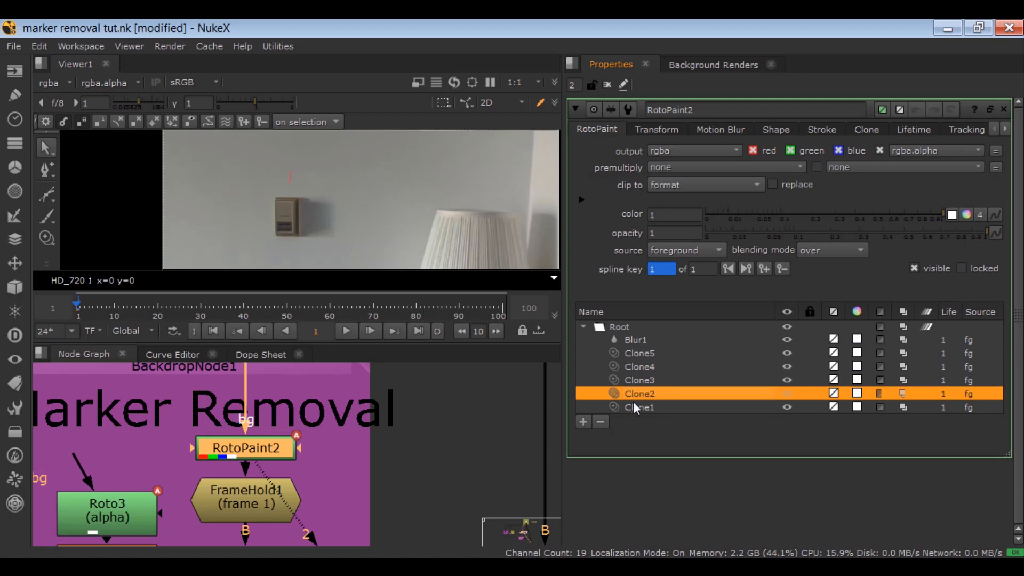
click(635, 407)
click(634, 393)
click(635, 380)
click(632, 366)
scroll(288, 176, up, 2)
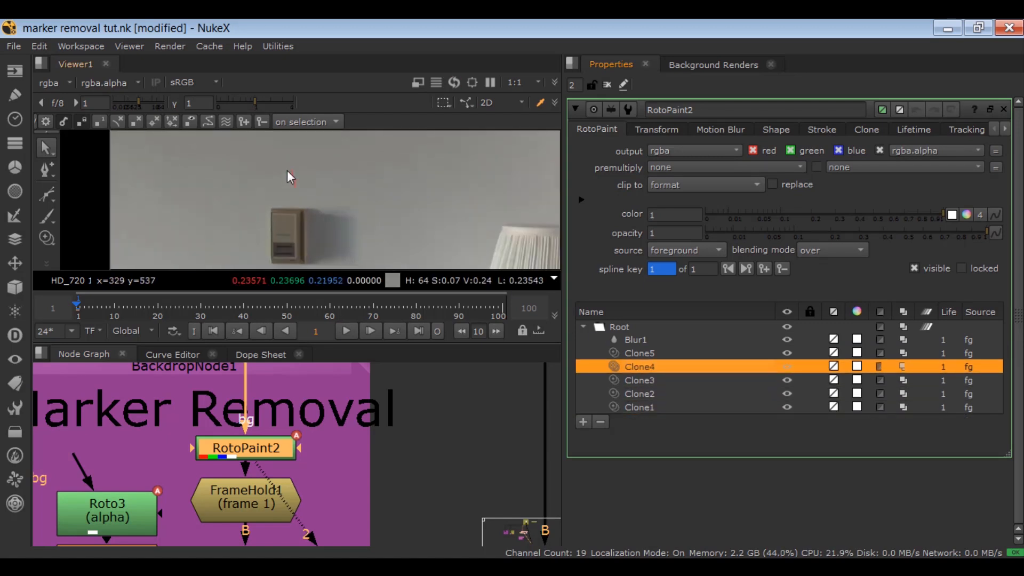
scroll(287, 171, up, 2)
scroll(322, 193, down, 2)
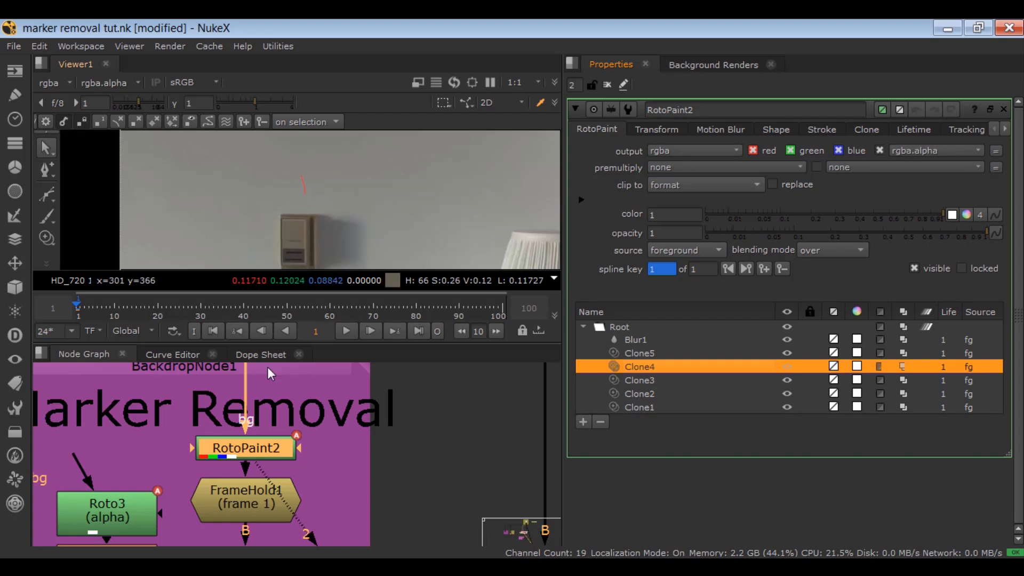
scroll(266, 384, down, 2)
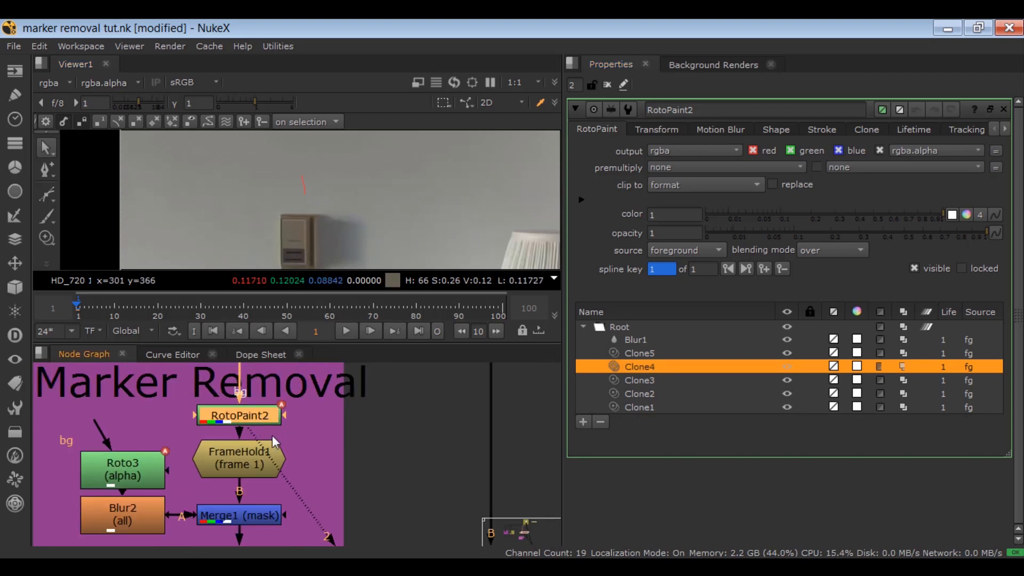
- Display FrameHold1's output across the timeline, and open Roto3 to inspect its ellipse on the wall
click(238, 464)
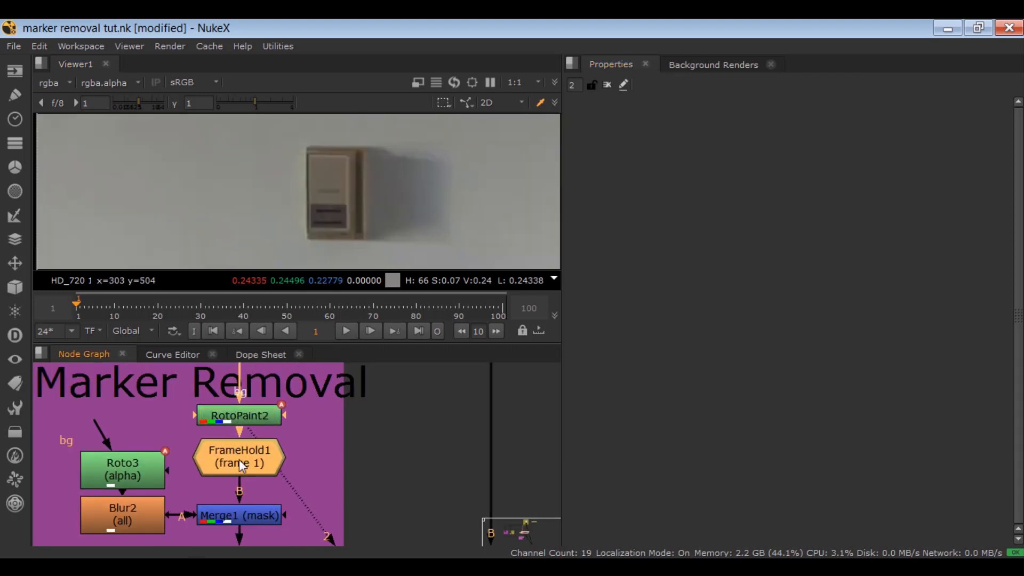
key(1)
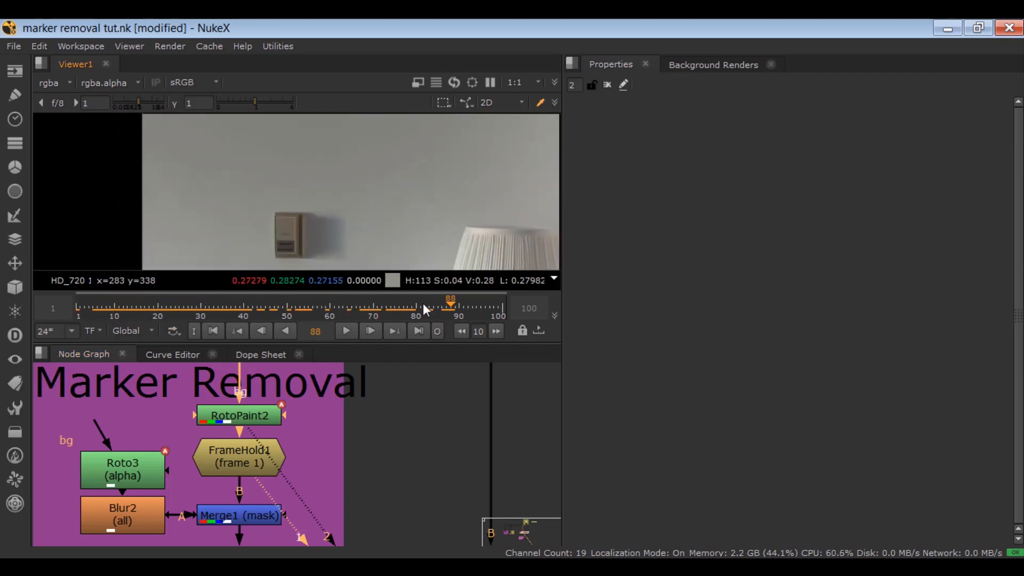
middle_drag(272, 496, 257, 428)
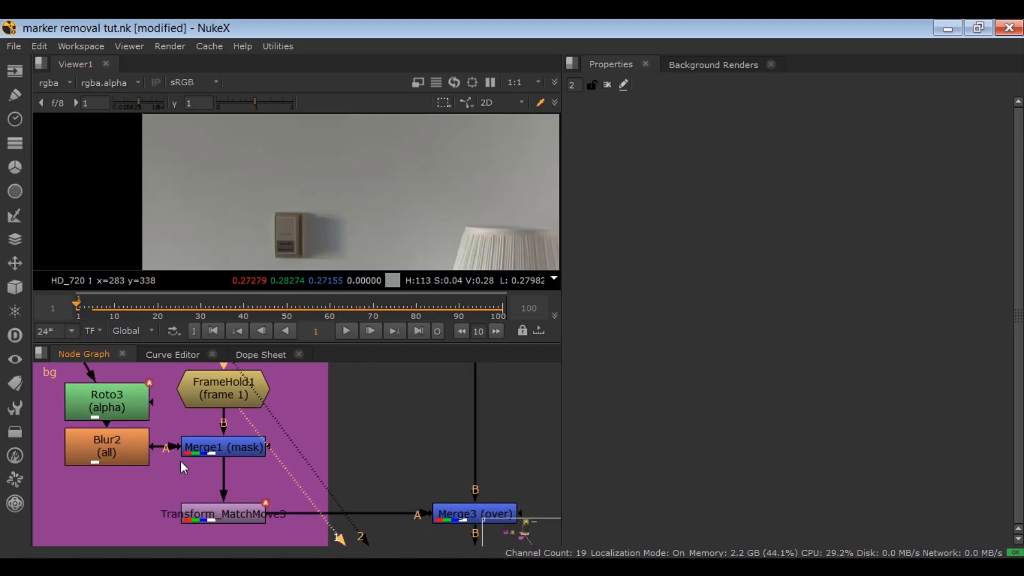
double_click(104, 401)
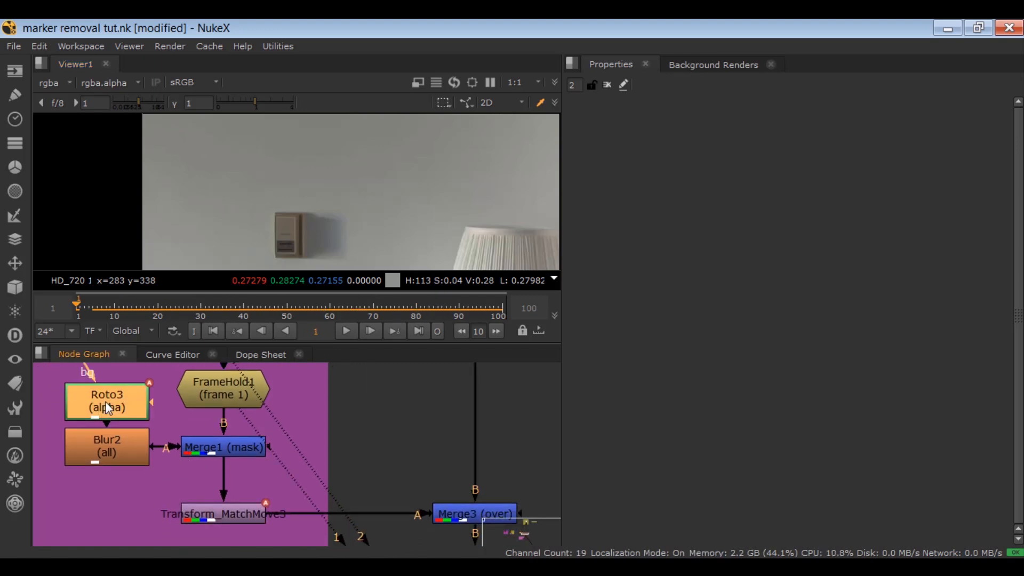
scroll(293, 191, up, 4)
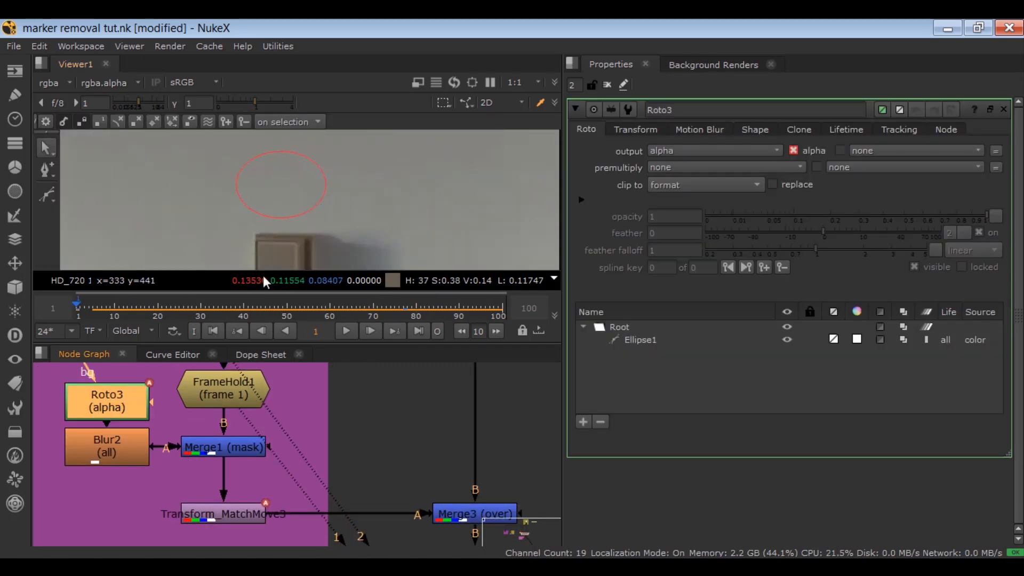
- Open Merge1 to check its mask operation and display its output
double_click(218, 451)
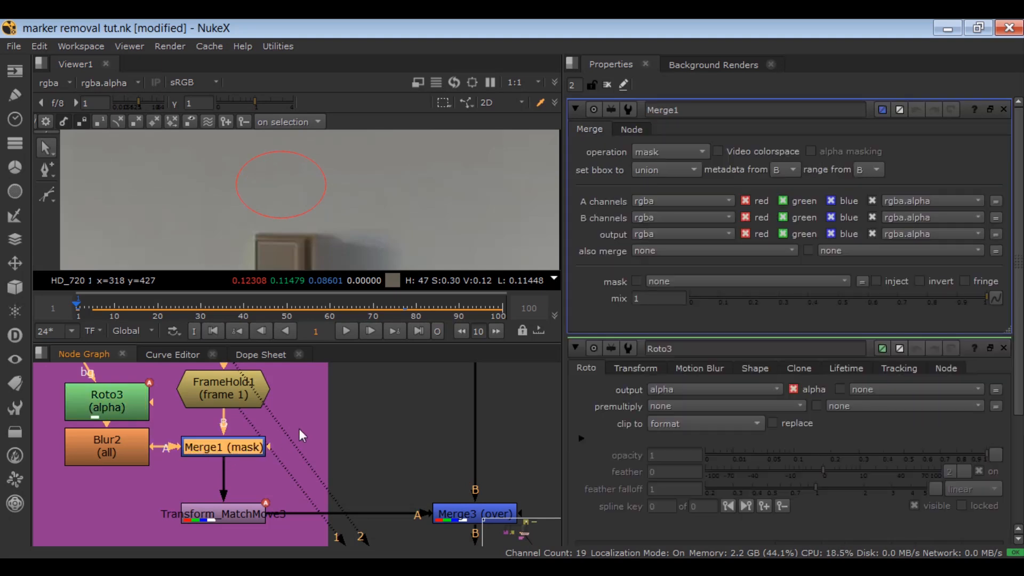
click(669, 152)
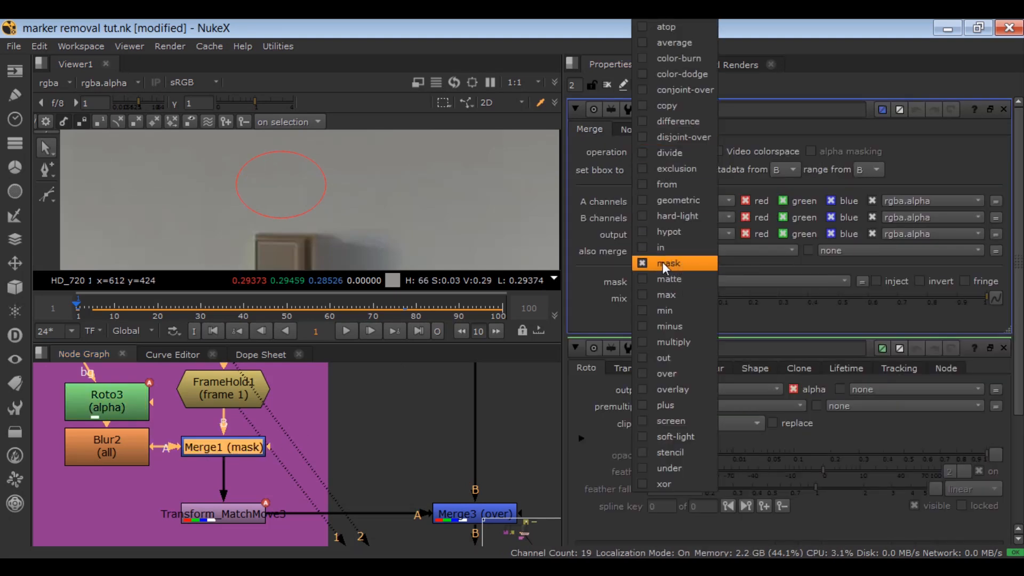
click(224, 453)
key(1)
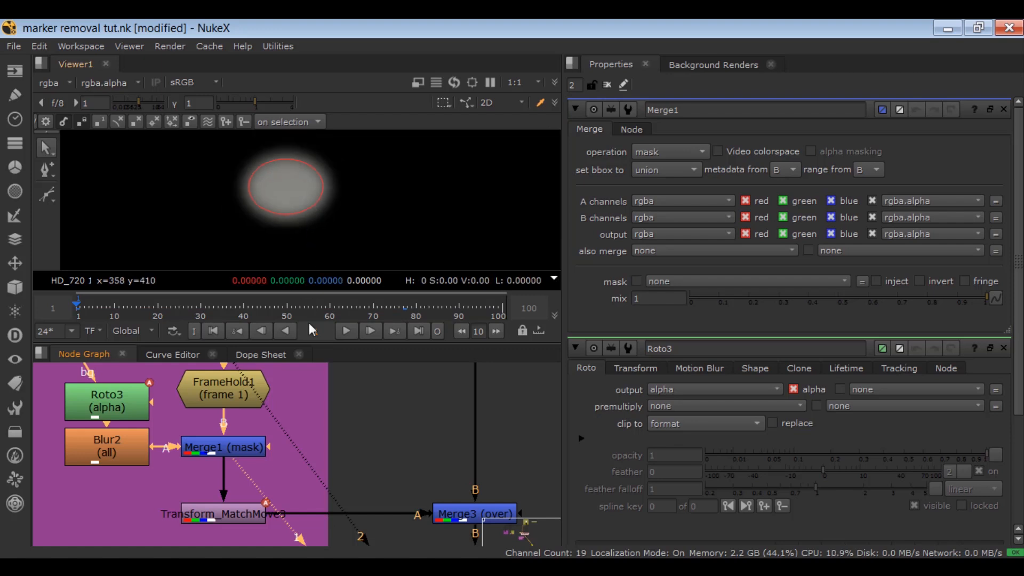
- Trace the patch chain from RotoPaint2 through Roto3, Merge1 and Transform_MatchMove3 to Merge3, and display Merge3's output
middle_drag(340, 404, 360, 466)
click(242, 409)
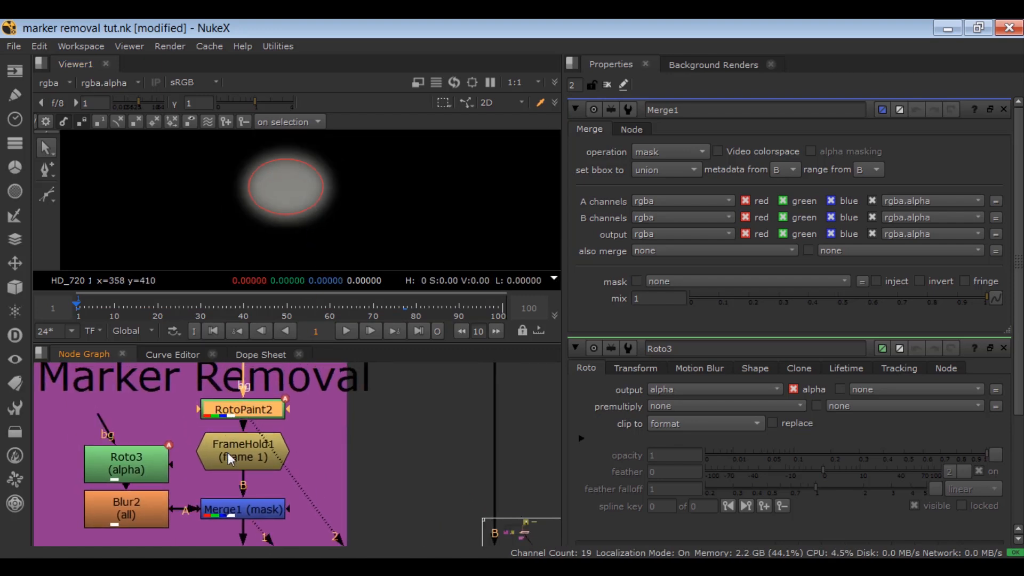
click(228, 452)
double_click(129, 475)
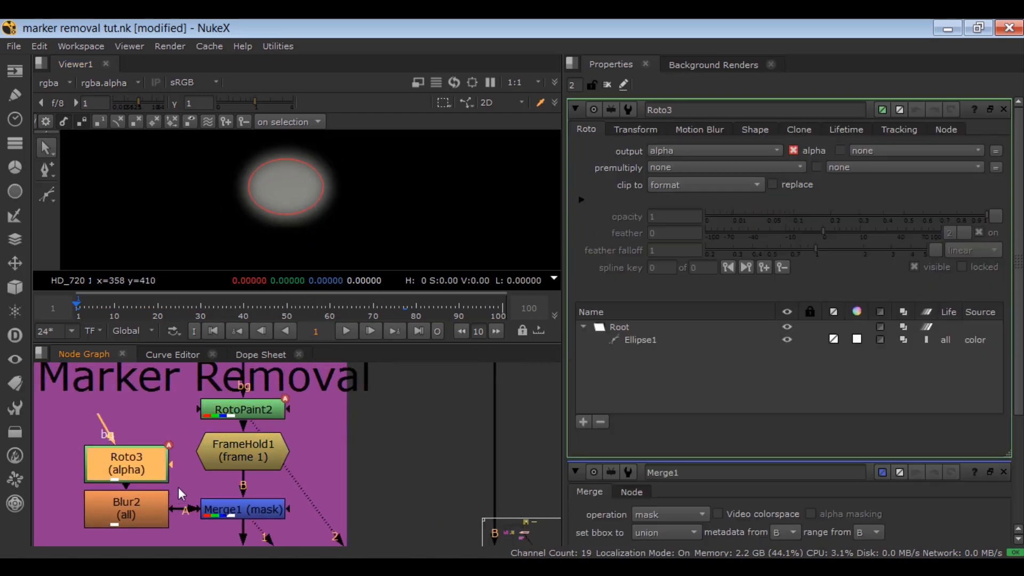
middle_drag(182, 496, 181, 422)
click(250, 447)
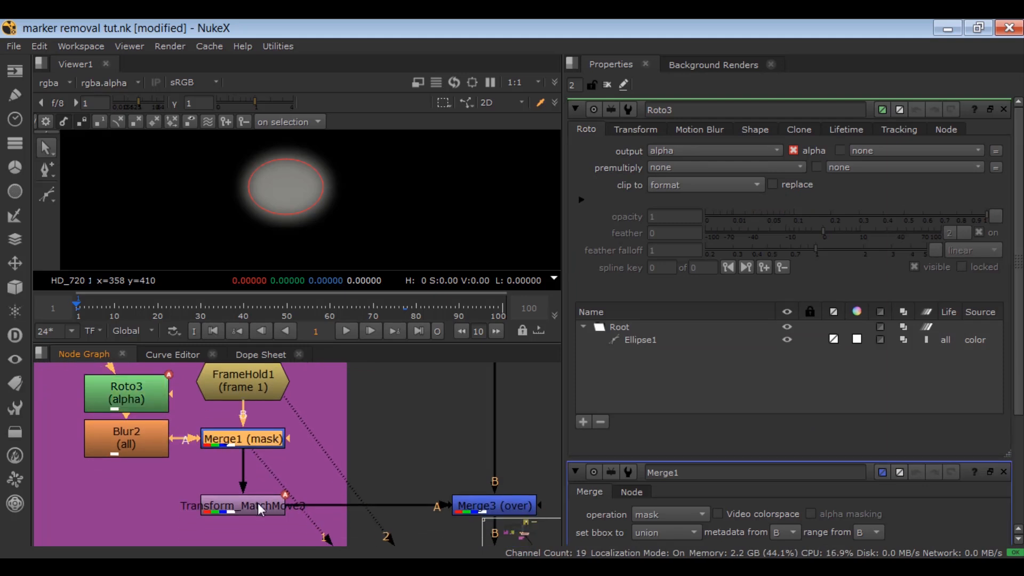
drag(162, 477, 324, 528)
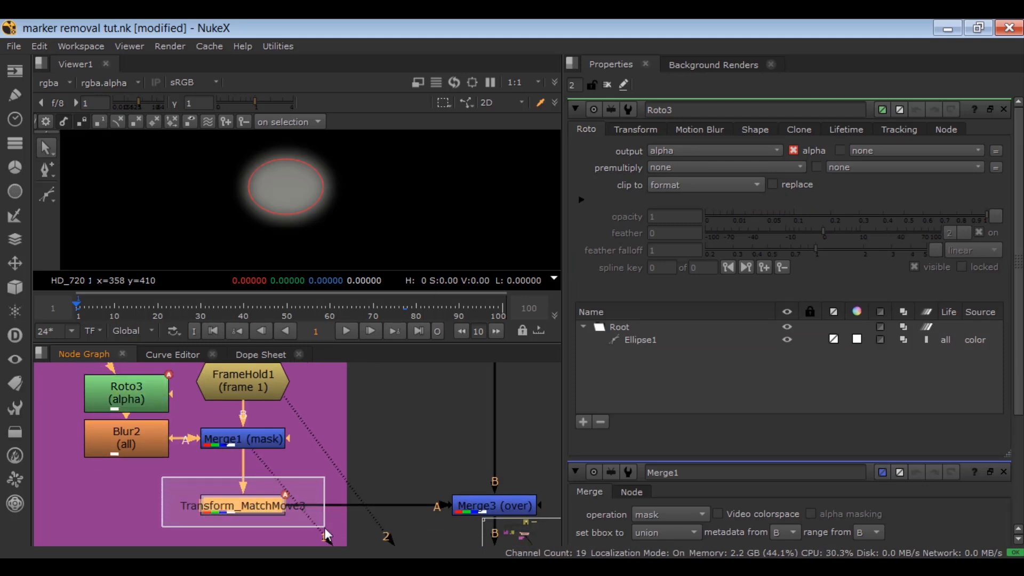
middle_drag(434, 497, 286, 457)
drag(406, 438, 266, 507)
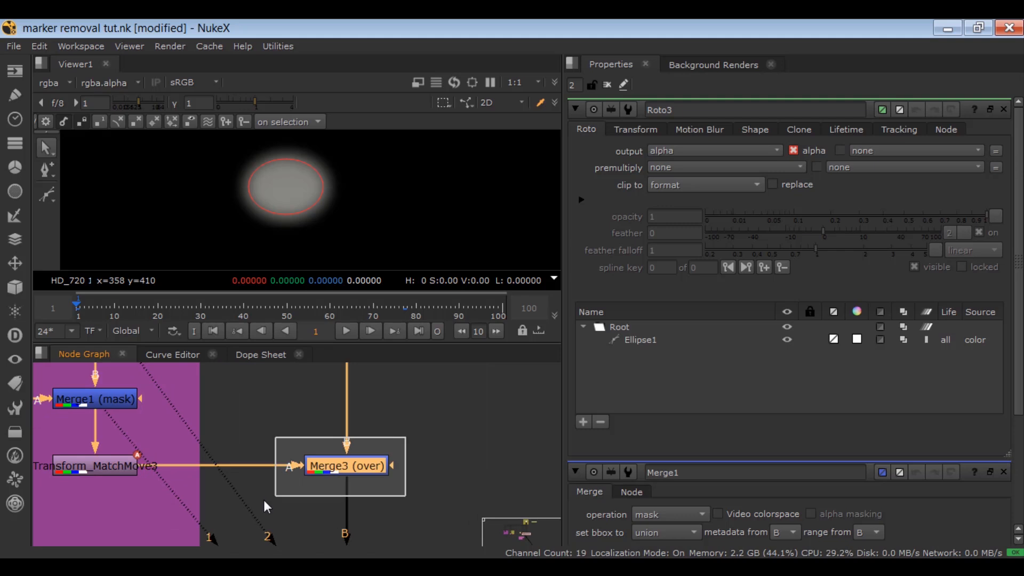
scroll(348, 399, down, 4)
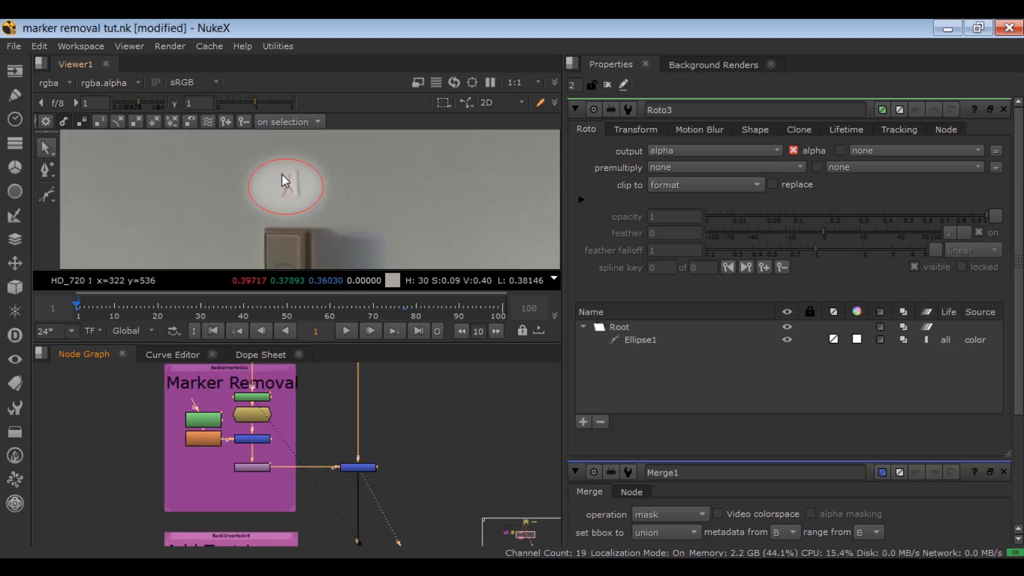
- Close all open node properties and re-enable the Shuffle2 node between Reformat1 and Remove1
click(607, 84)
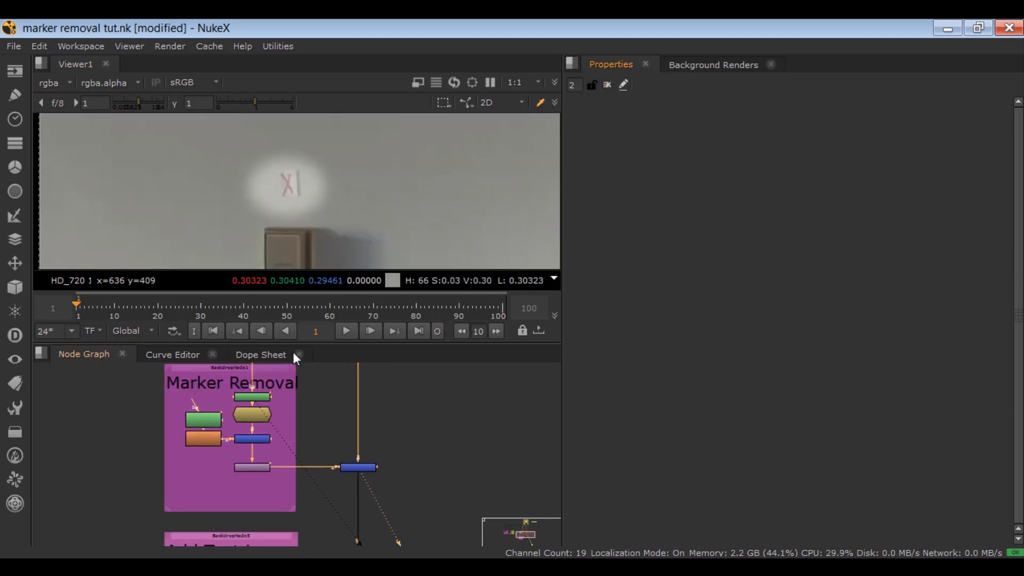
scroll(356, 197, down, 3)
scroll(349, 197, up, 2)
scroll(315, 222, up, 2)
scroll(346, 407, down, 4)
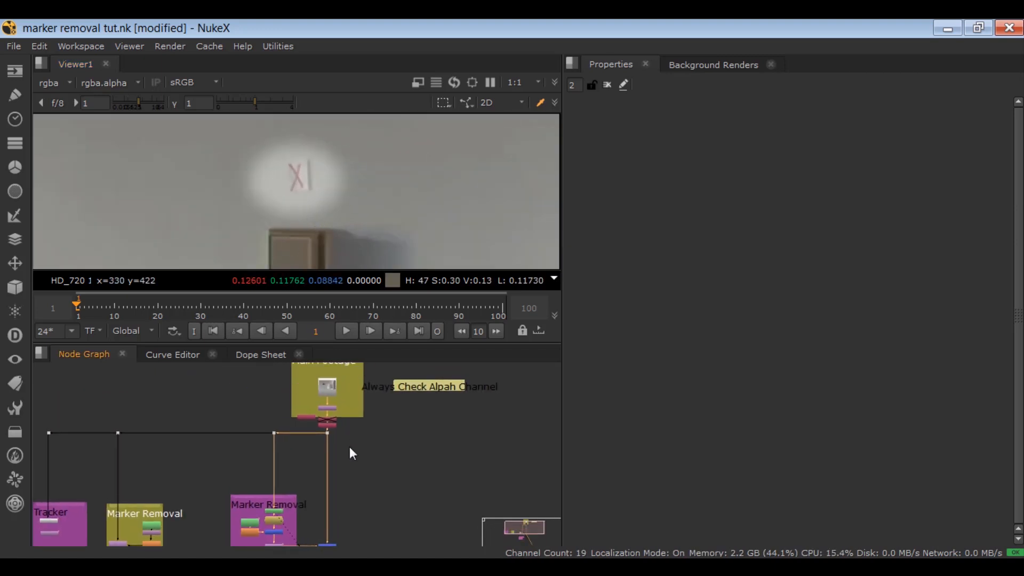
scroll(352, 429, up, 3)
key(d)
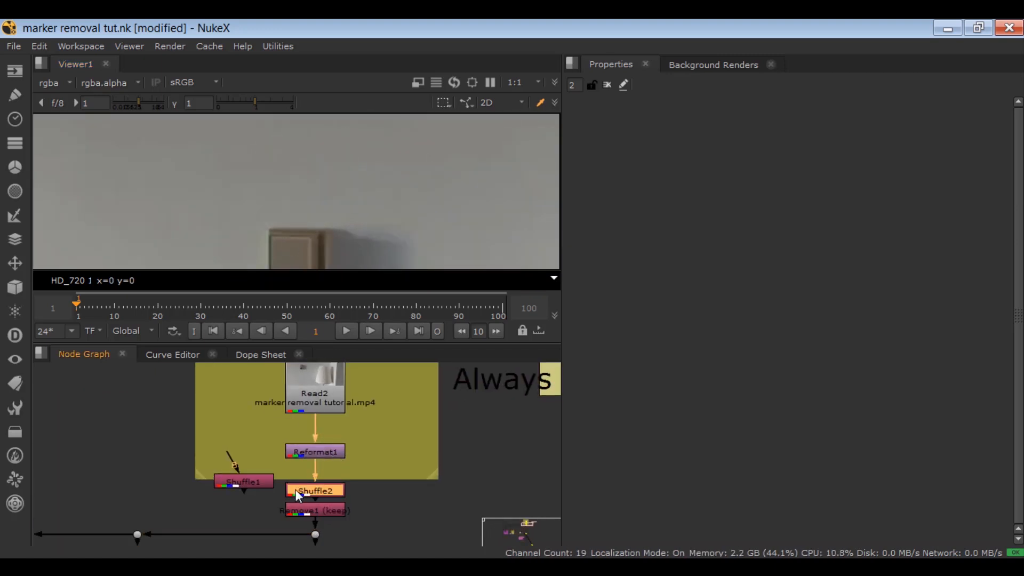
scroll(320, 470, down, 2)
click(367, 507)
scroll(330, 487, up, 5)
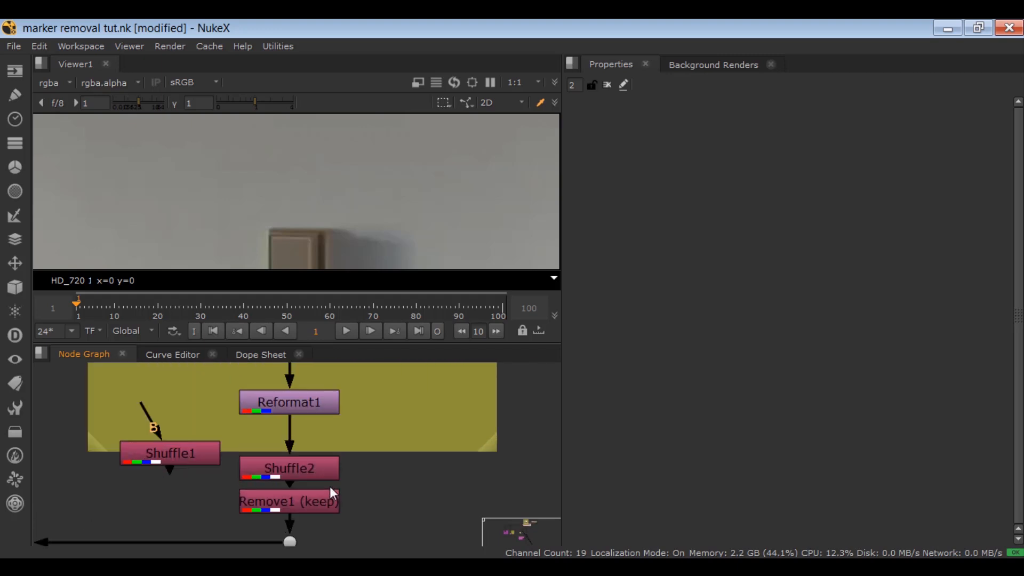
- Display the output of Merge2, which composites the Add Text Layer group over the footage
scroll(351, 446, down, 3)
middle_drag(342, 483, 341, 447)
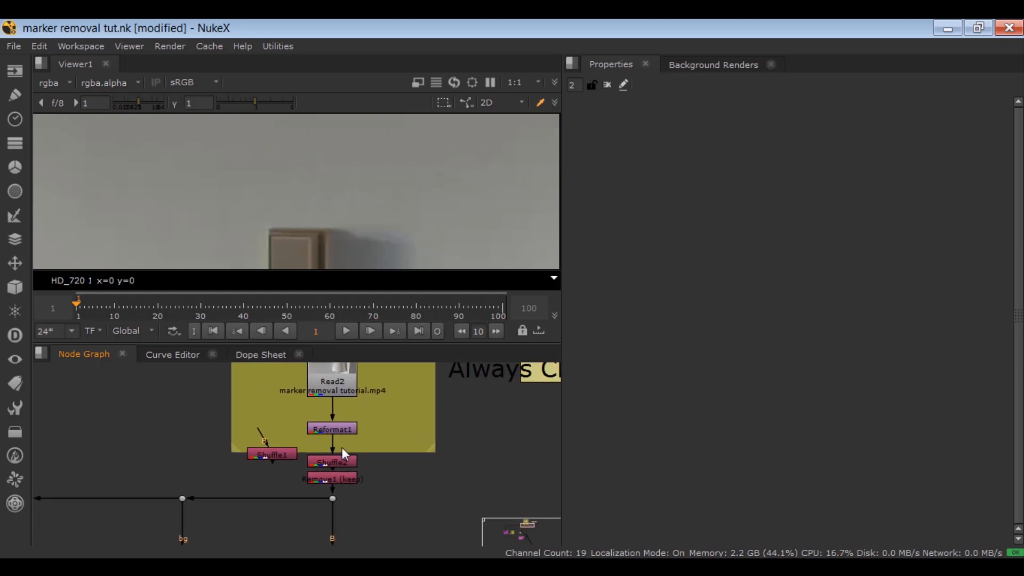
scroll(341, 448, up, 3)
scroll(245, 461, down, 4)
middle_drag(245, 461, 320, 370)
middle_drag(263, 533, 246, 290)
middle_drag(298, 469, 290, 459)
middle_drag(145, 419, 180, 376)
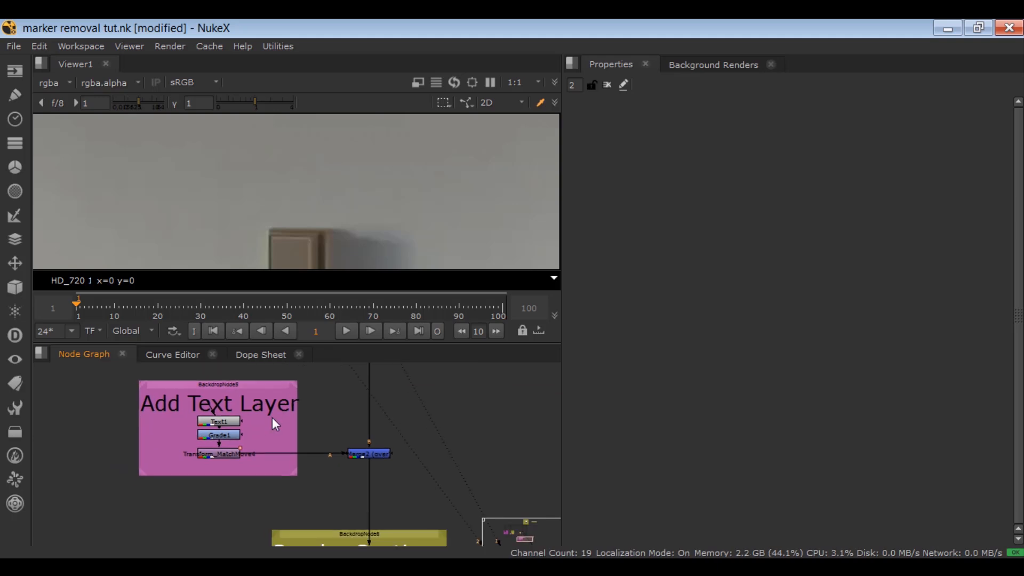
drag(353, 434, 299, 478)
key(1)
click(283, 487)
scroll(172, 430, up, 2)
- Replace the message of the Text1 node in the Add Text Layer group with "Hello"
double_click(230, 421)
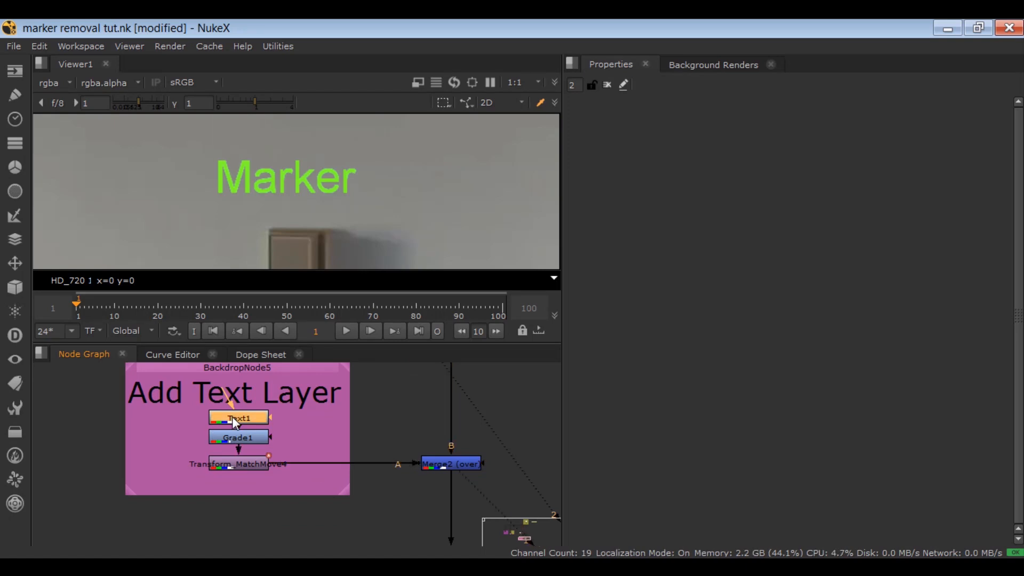
click(673, 255)
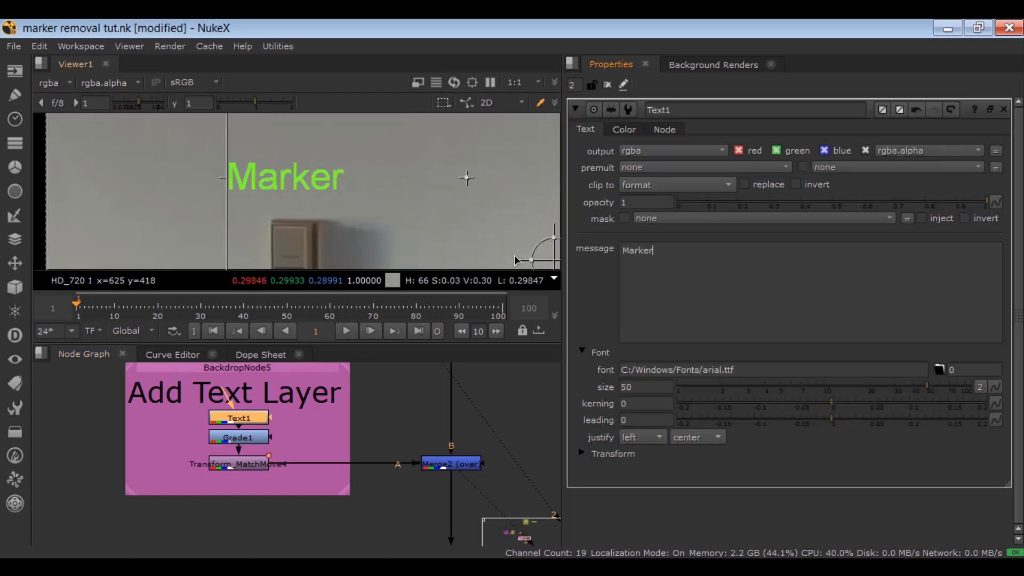
key(BackSpace)
key(BackSpace)
key(BackSpace)
key(BackSpace)
key(BackSpace)
key(BackSpace)
text(Hello)
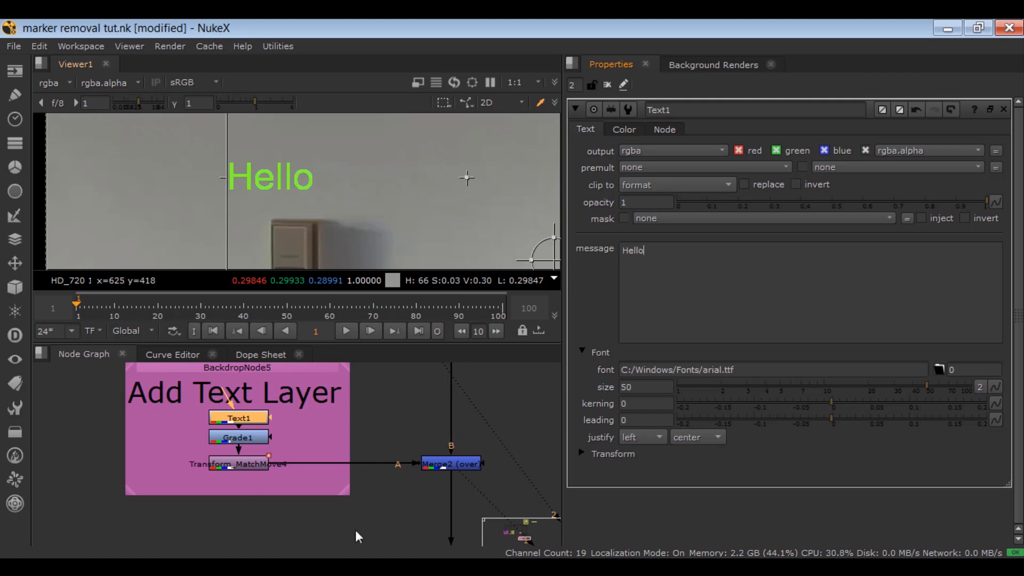
- Disable and re-enable Grade1 in the Add Text Layer group to compare its effect on the text
click(242, 439)
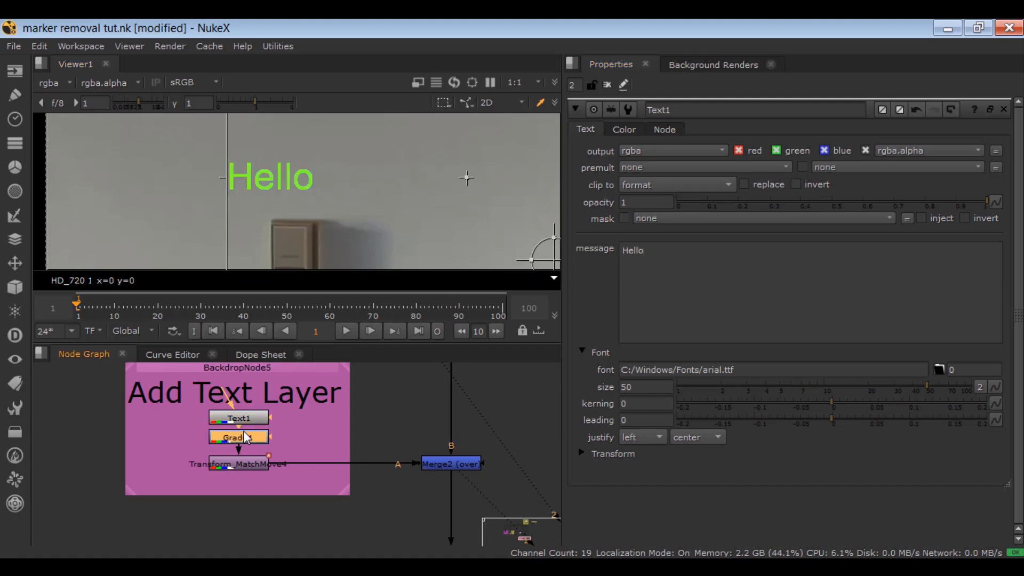
key(d)
key(d)
- Disable Transform_MatchMove4 and run through the frames to check the text without tracking, returning to the first frame
click(249, 468)
key(d)
key(d)
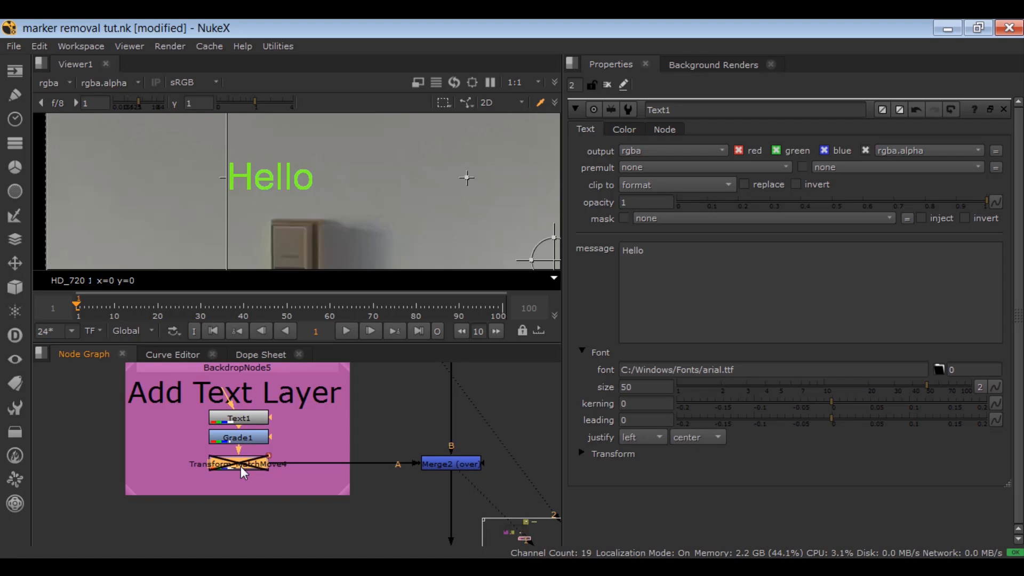
drag(126, 302, 192, 305)
key(l)
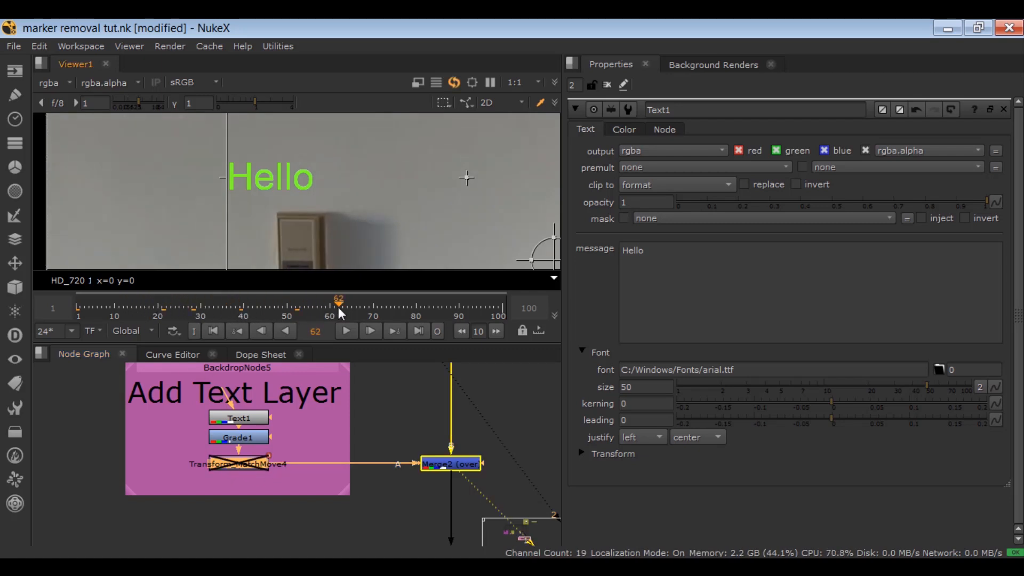
click(218, 331)
- Re-enable Transform_MatchMove4, scrub the timeline to check the tracked text, and return to the first frame
click(232, 465)
key(d)
drag(217, 313, 405, 308)
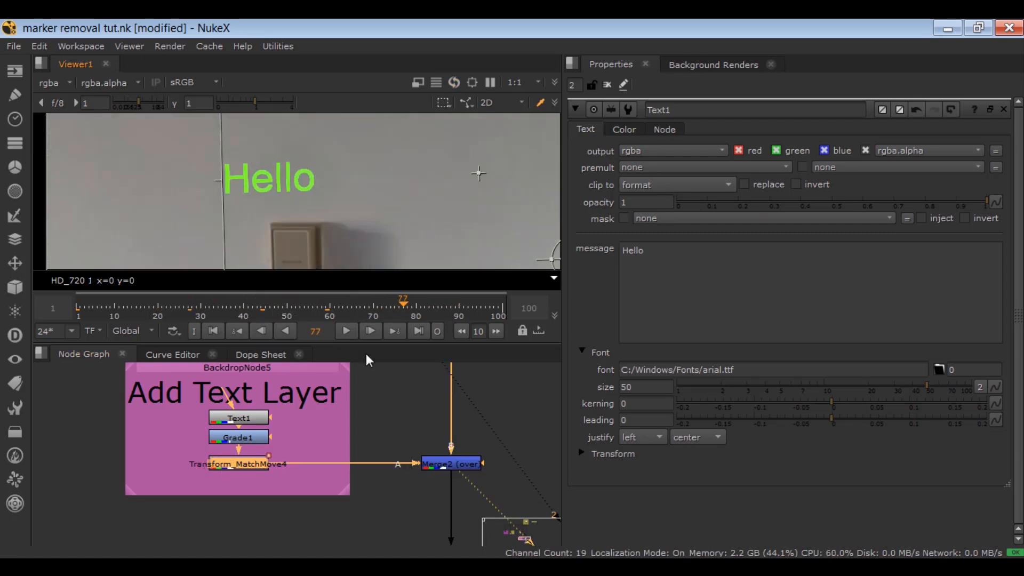
click(214, 331)
drag(540, 446, 347, 514)
click(347, 511)
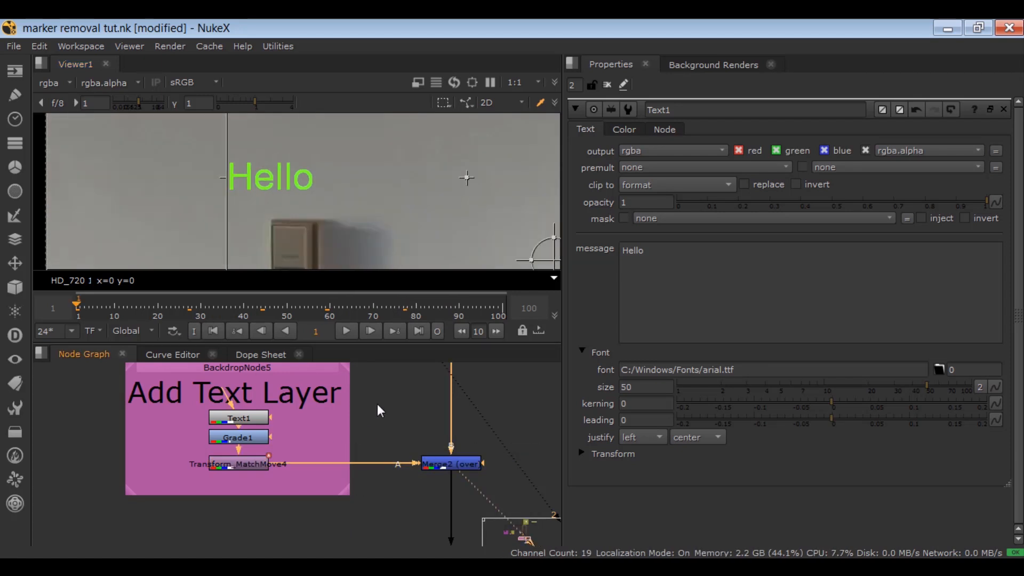
- Close Text1's properties and inspect the Hello text on the wall in the viewer
scroll(403, 483, down, 5)
scroll(407, 477, up, 5)
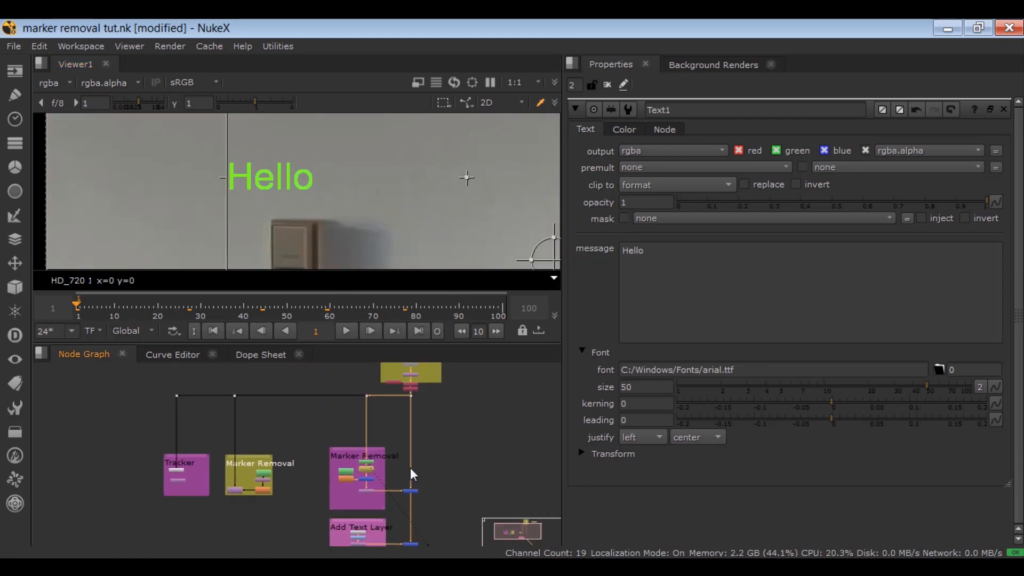
middle_drag(371, 506, 396, 473)
scroll(398, 426, up, 3)
click(608, 84)
scroll(141, 190, up, 2)
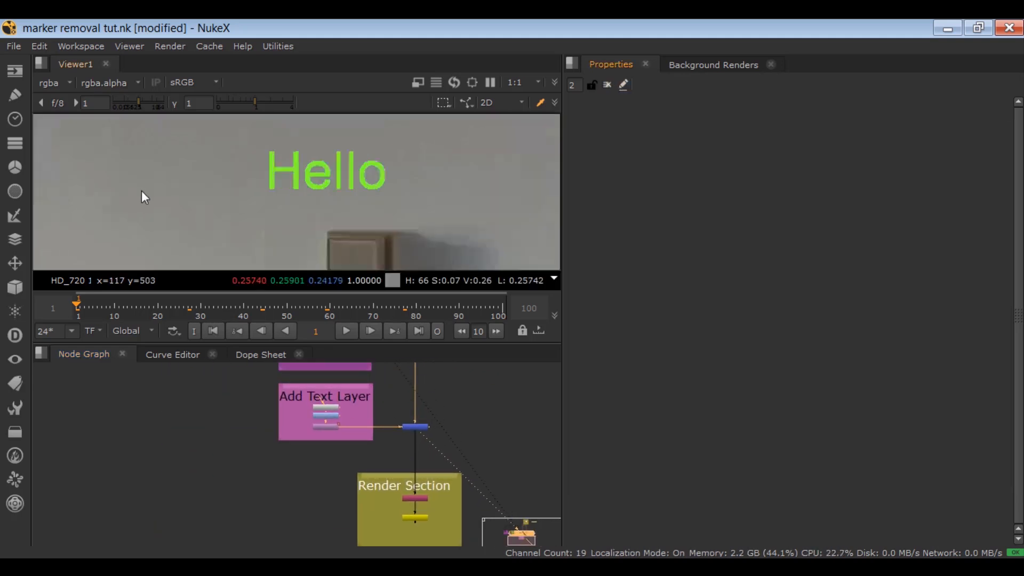
middle_drag(263, 205, 317, 207)
scroll(325, 209, down, 2)
middle_drag(349, 261, 214, 214)
- Display the output of Remove2 in the Render Section and open its keep-channel settings
scroll(322, 468, down, 2)
middle_drag(378, 456, 353, 411)
scroll(353, 411, up, 3)
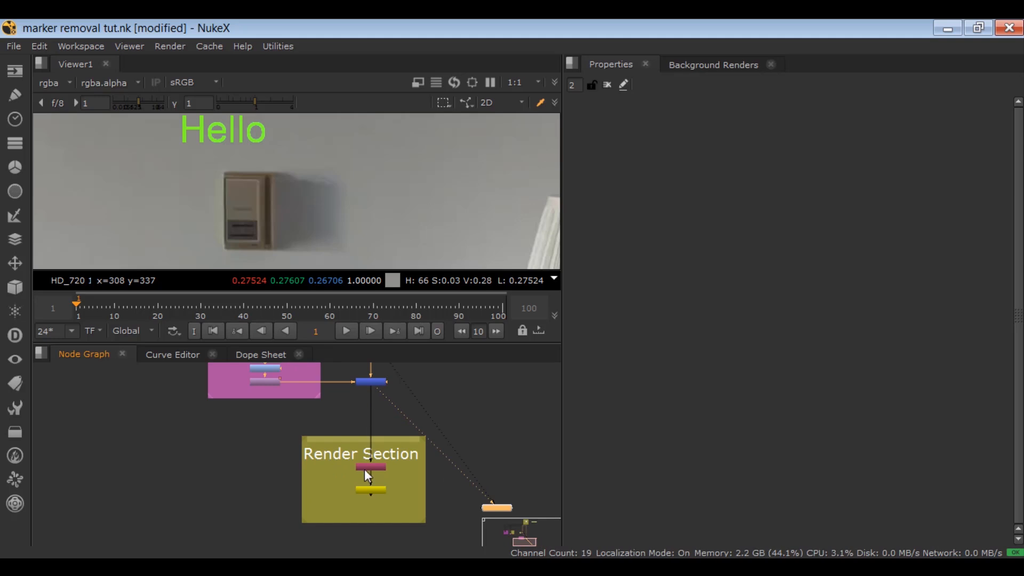
scroll(363, 469, up, 3)
drag(412, 451, 337, 481)
scroll(373, 478, up, 2)
scroll(383, 456, up, 2)
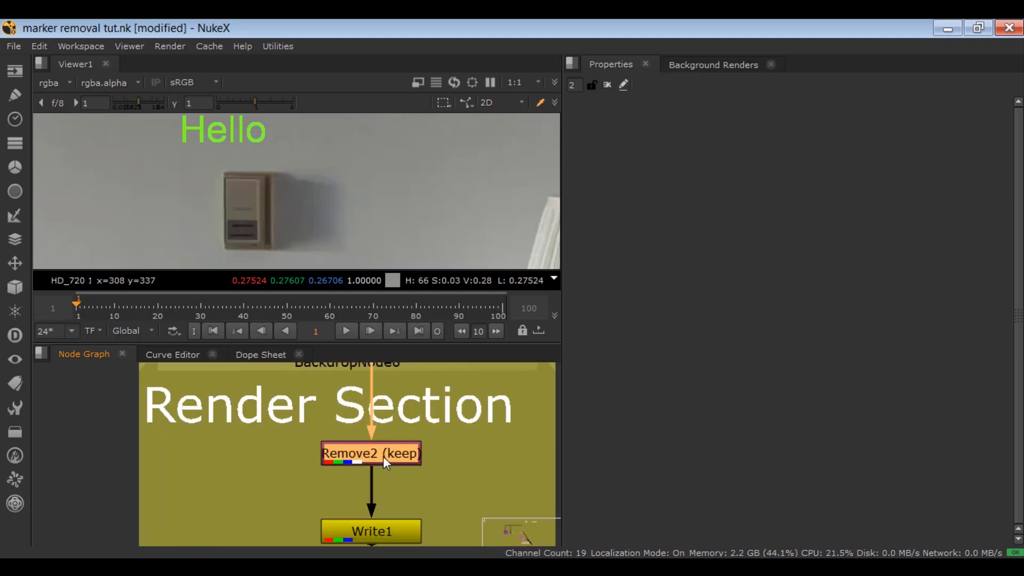
key(1)
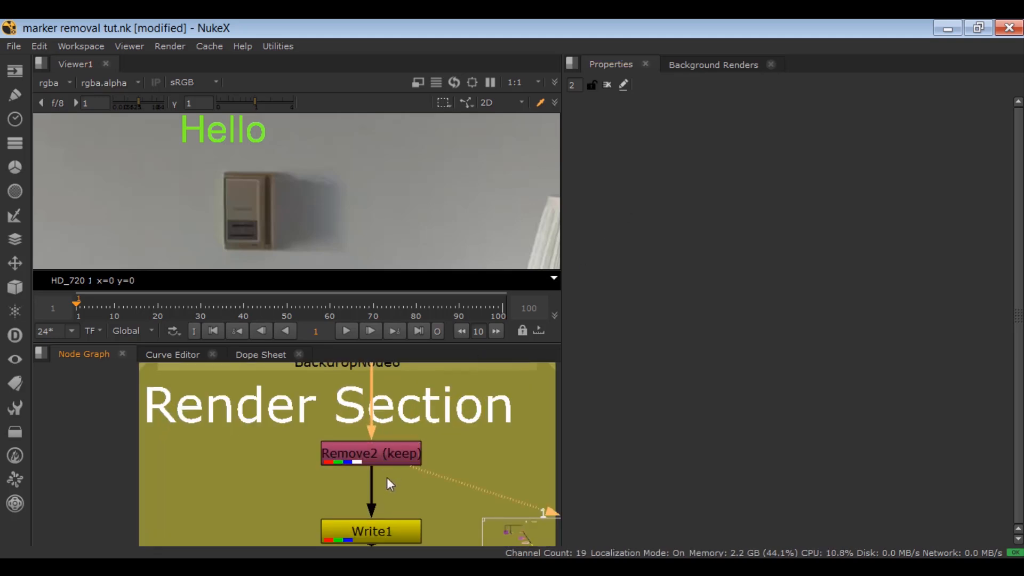
double_click(380, 453)
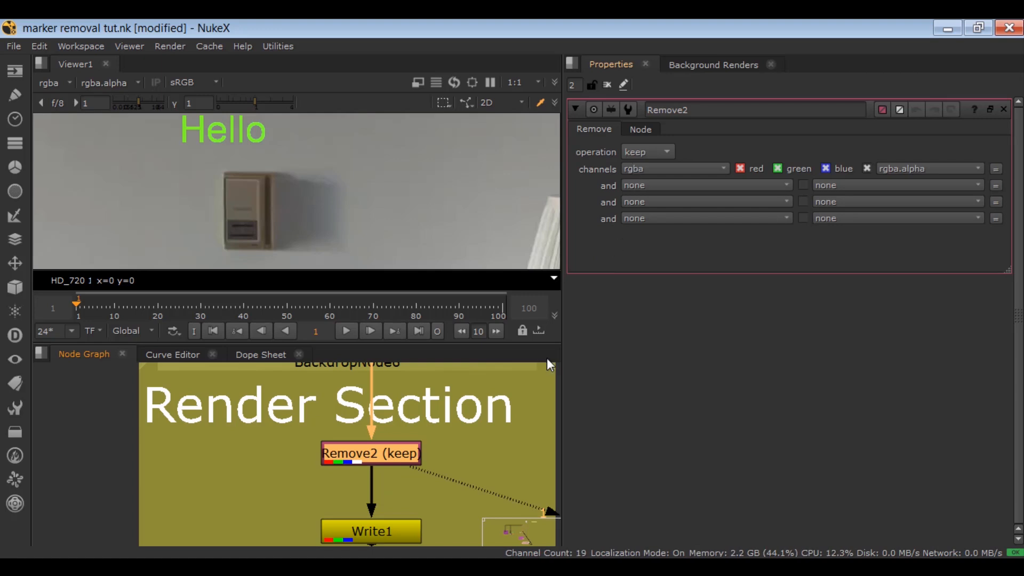
- Review the full node tree from Main Footage to the Render Section, and select Write1
scroll(367, 433, down, 6)
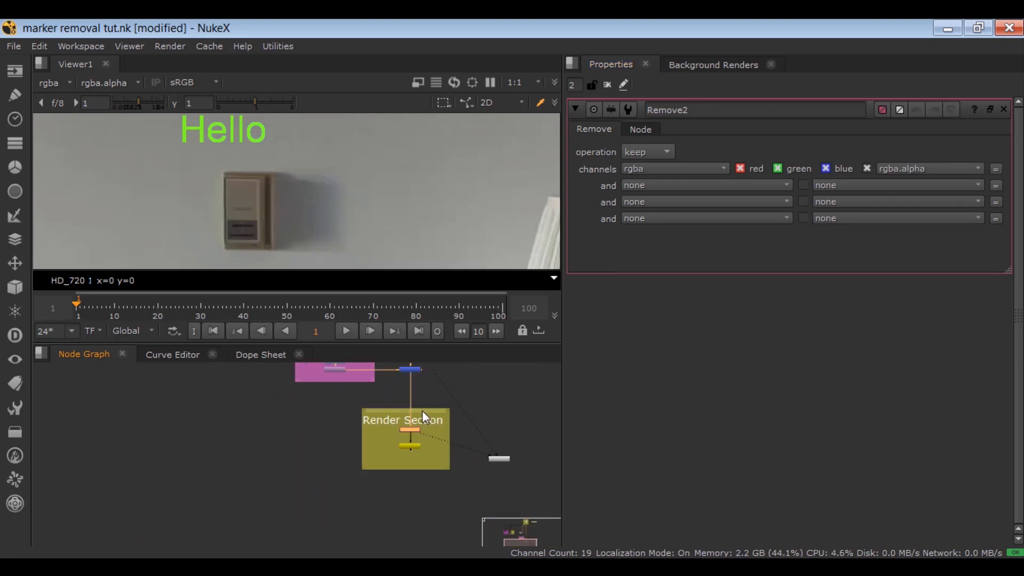
middle_drag(424, 414, 406, 491)
scroll(406, 491, down, 3)
middle_drag(439, 406, 379, 459)
drag(401, 408, 274, 532)
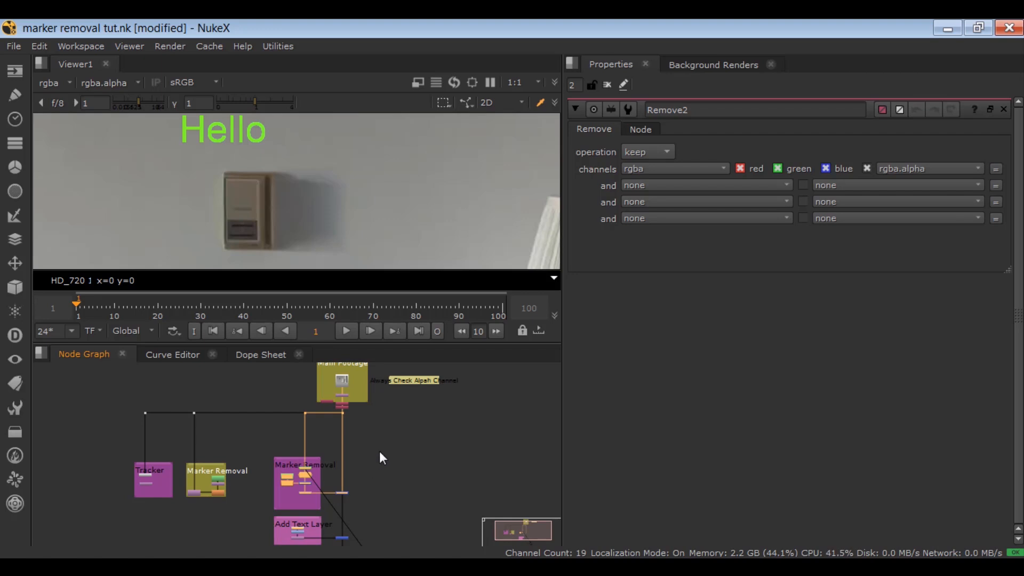
middle_drag(349, 496, 386, 385)
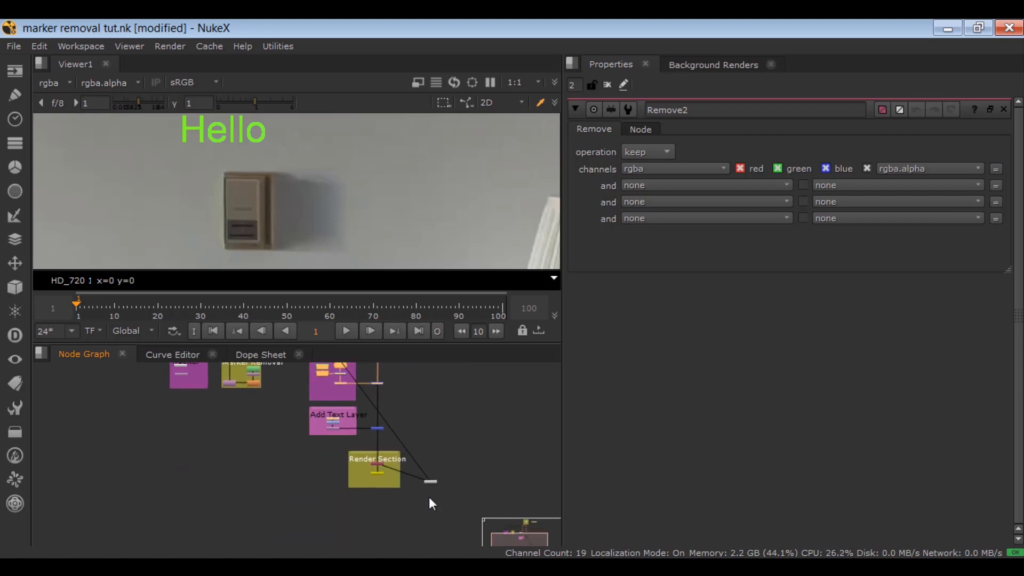
scroll(416, 496, up, 6)
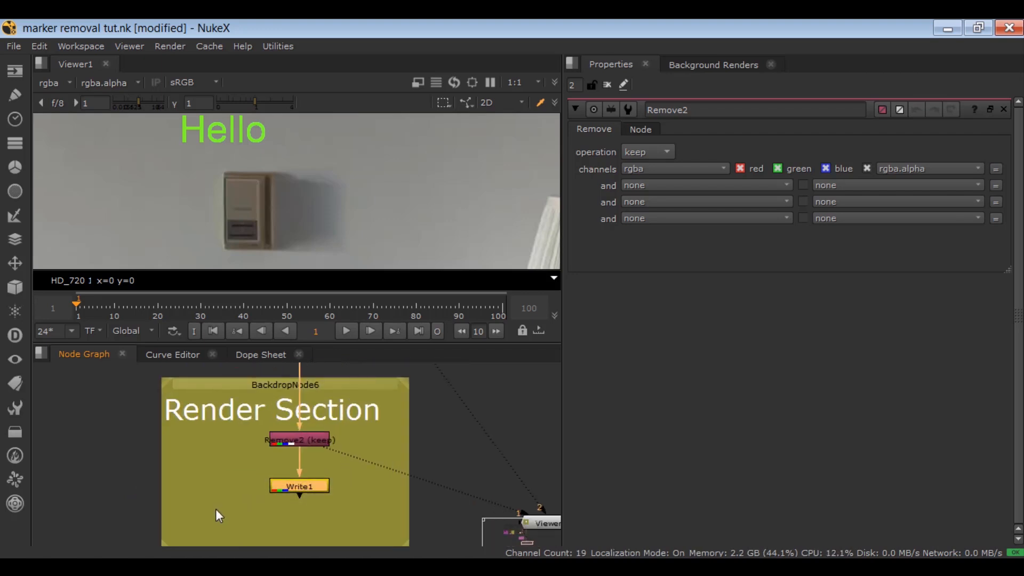
scroll(270, 501, up, 3)
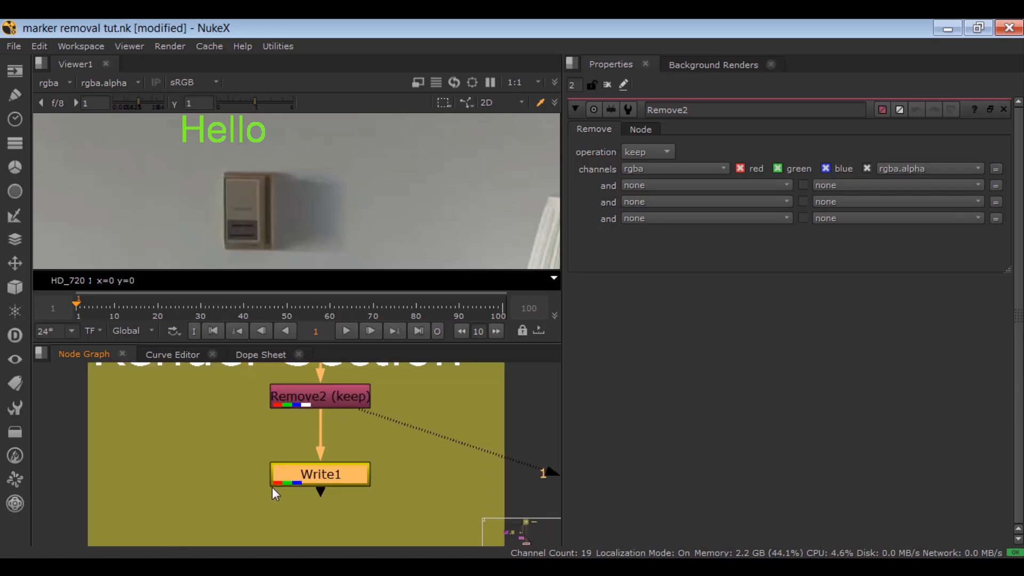